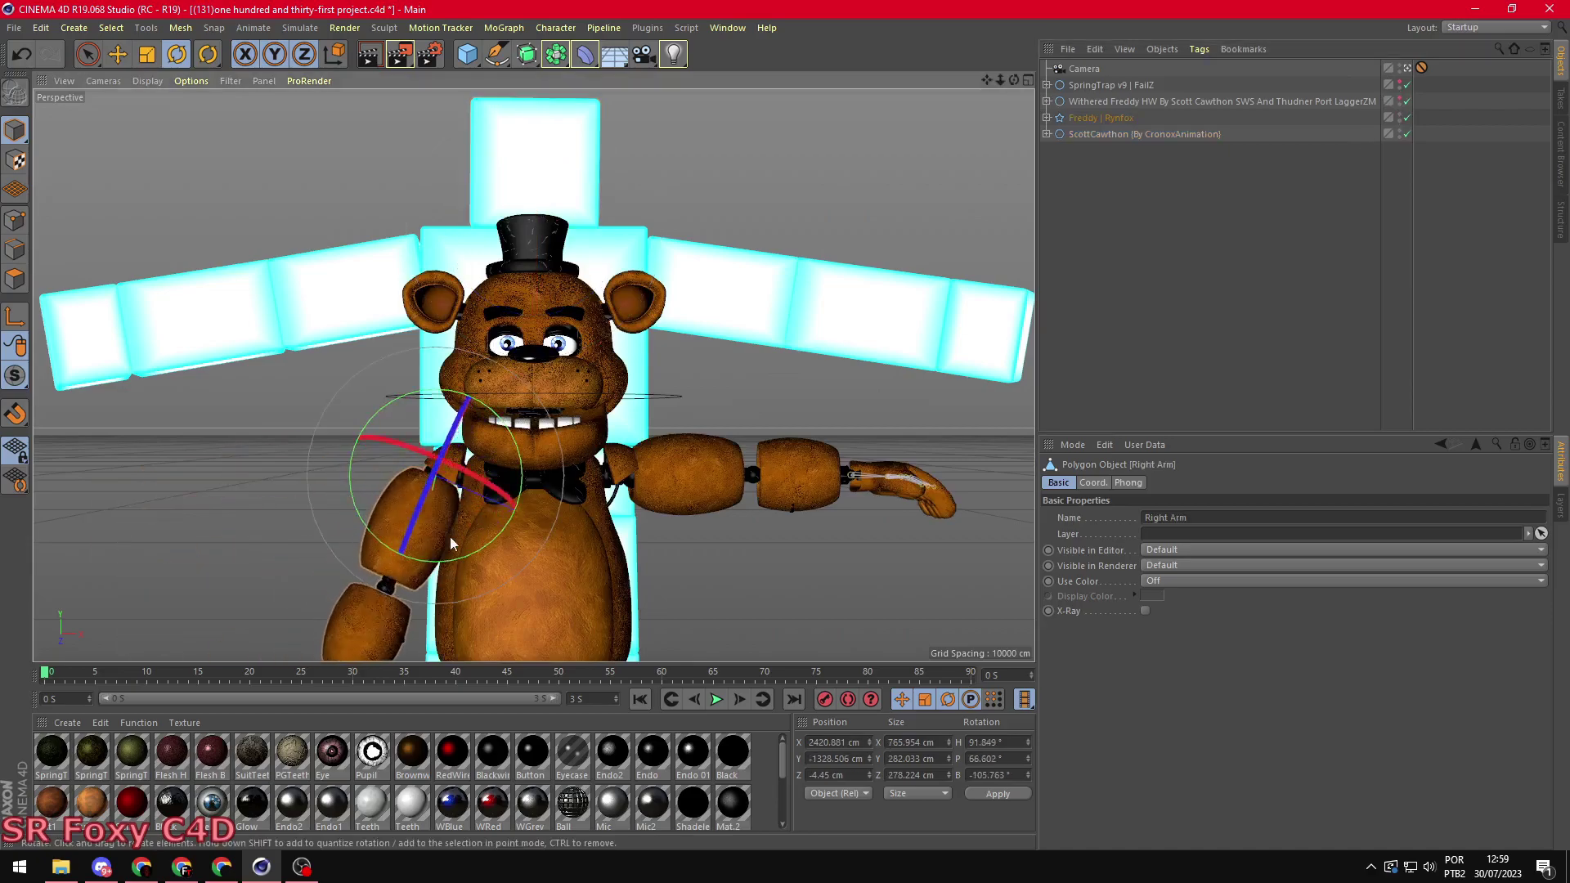
# Step: Curl Freddy's index and pinky finger joints into a grip around the microphone
pyautogui.click(447, 546)
pyautogui.press('e')
pyautogui.scroll(5, 446, 546)
pyautogui.moveTo(447, 546)
pyautogui.keyDown('alt'); pyautogui.mouseDown()
pyautogui.moveTo(382, 373)
pyautogui.moveTo(587, 400)
pyautogui.moveTo(588, 449)
pyautogui.moveTo(528, 490)
pyautogui.moveTo(533, 374)
pyautogui.moveTo(534, 517)
pyautogui.mouseUp(); pyautogui.keyUp('alt')
pyautogui.click(382, 374)
pyautogui.press('r')
pyautogui.click(587, 401)
pyautogui.click(561, 508)
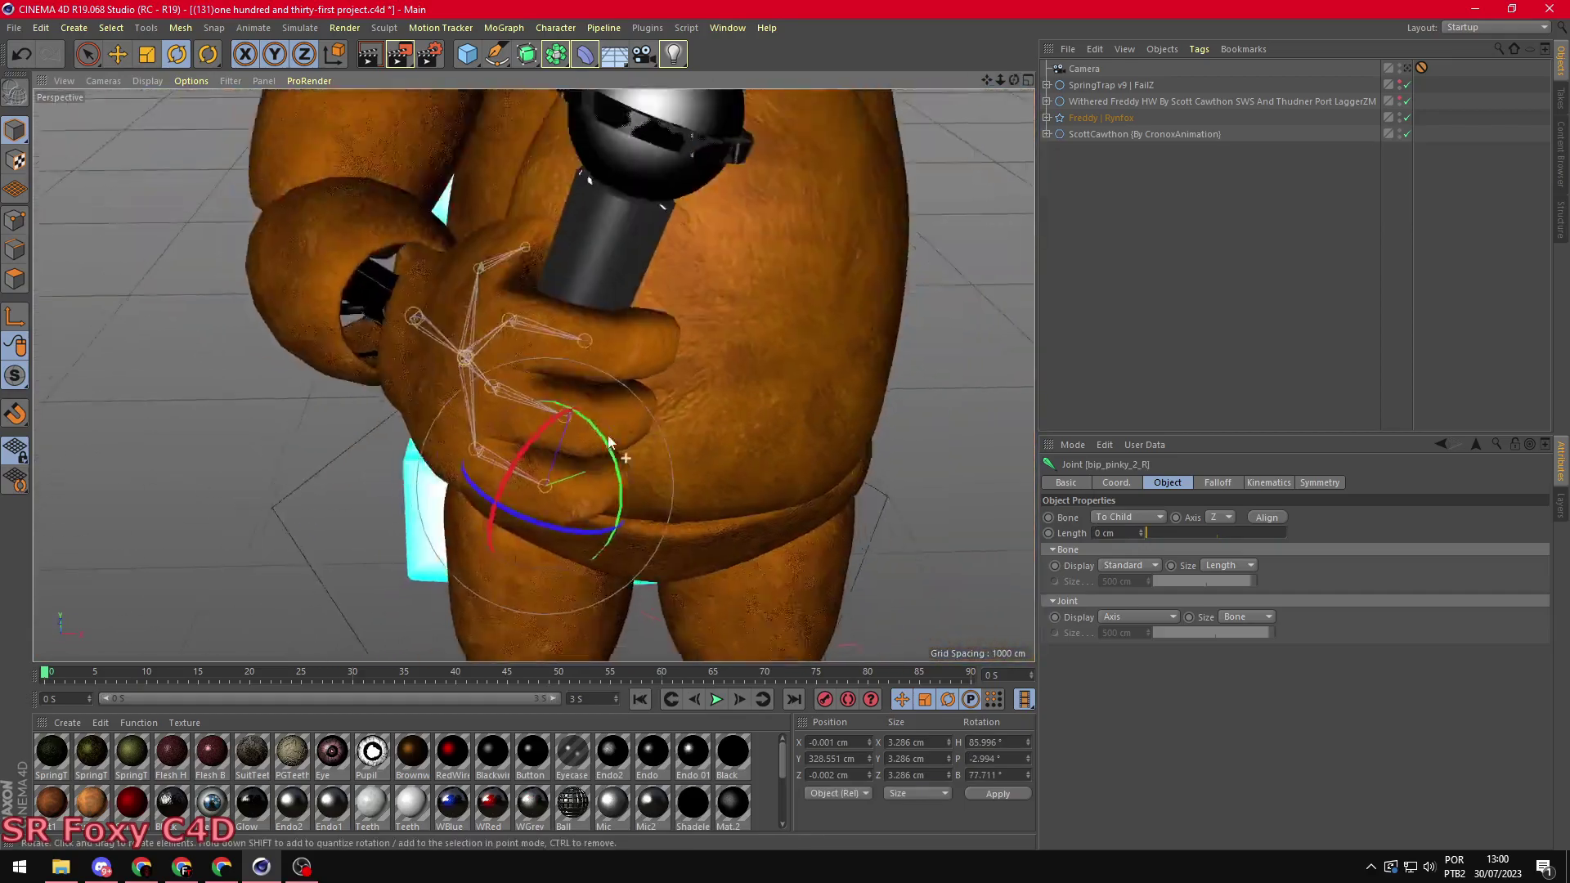
pyautogui.scroll(-5, 534, 517)
# Step: Lower Freddy's left arm to his side and adjust his right arm and hand
pyautogui.moveTo(761, 473); pyautogui.dragTo(706, 523)
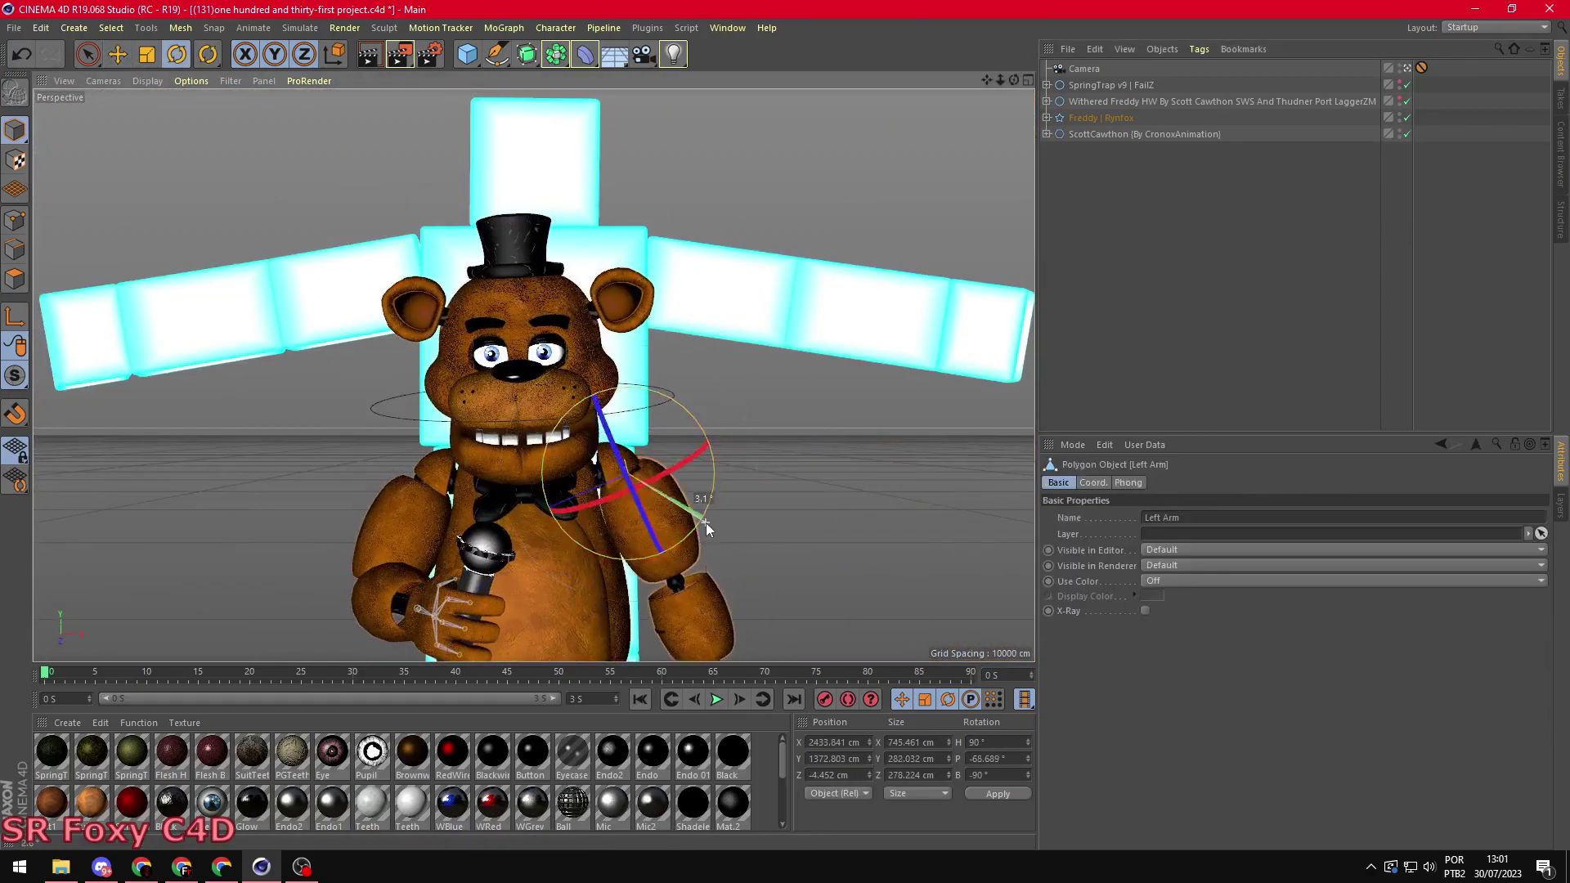
pyautogui.click(516, 491)
pyautogui.click(415, 543)
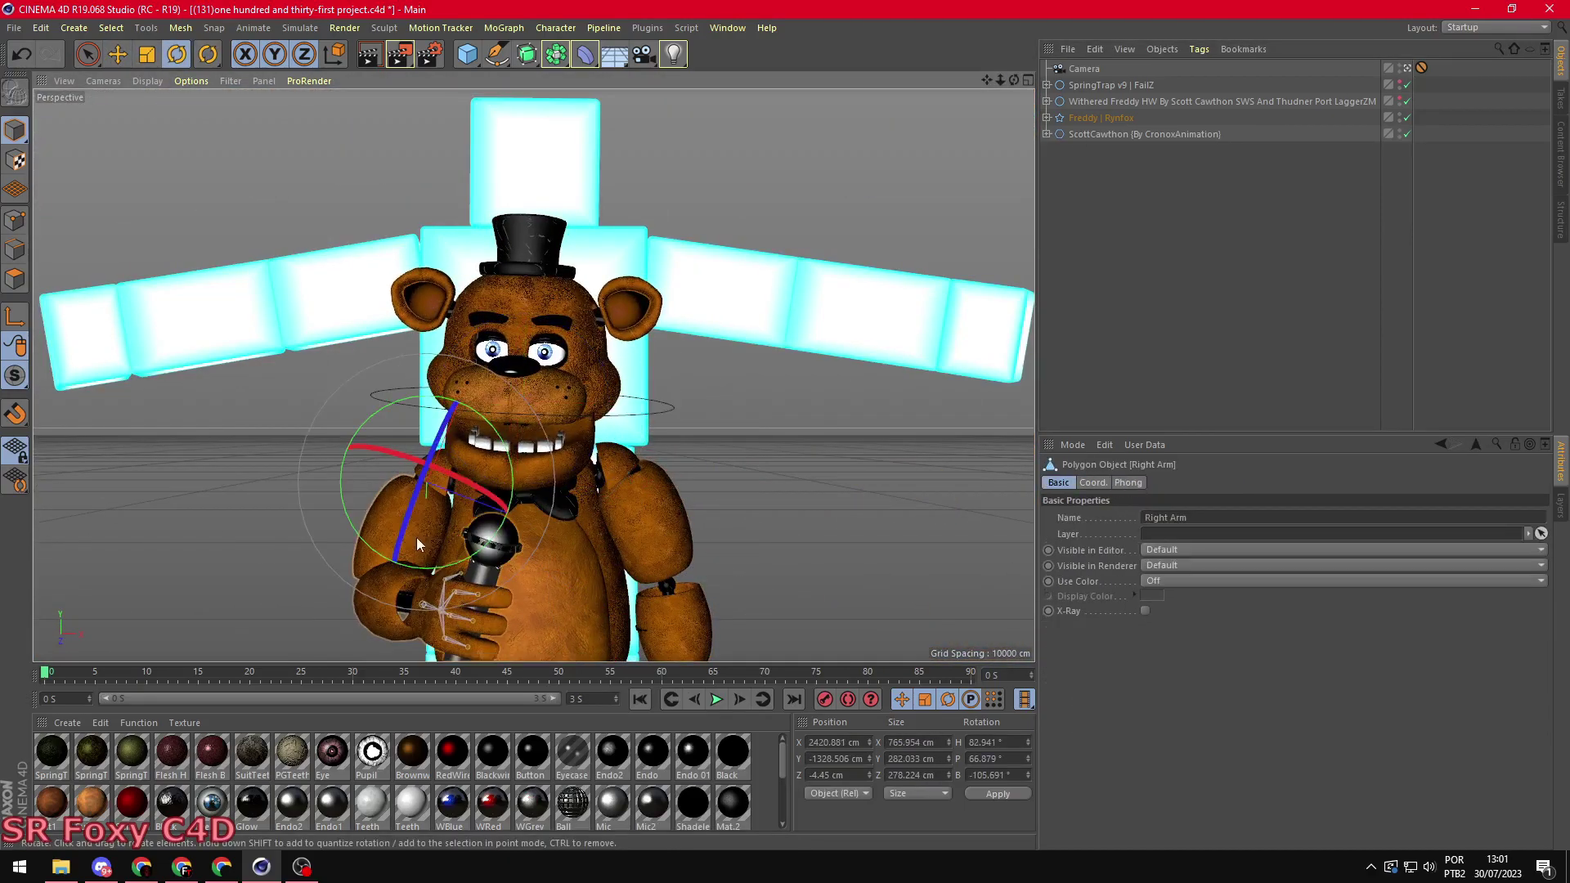
pyautogui.click(485, 586)
# Step: Adjust Freddy's ear, eyelid, eye and head control
pyautogui.click(619, 300)
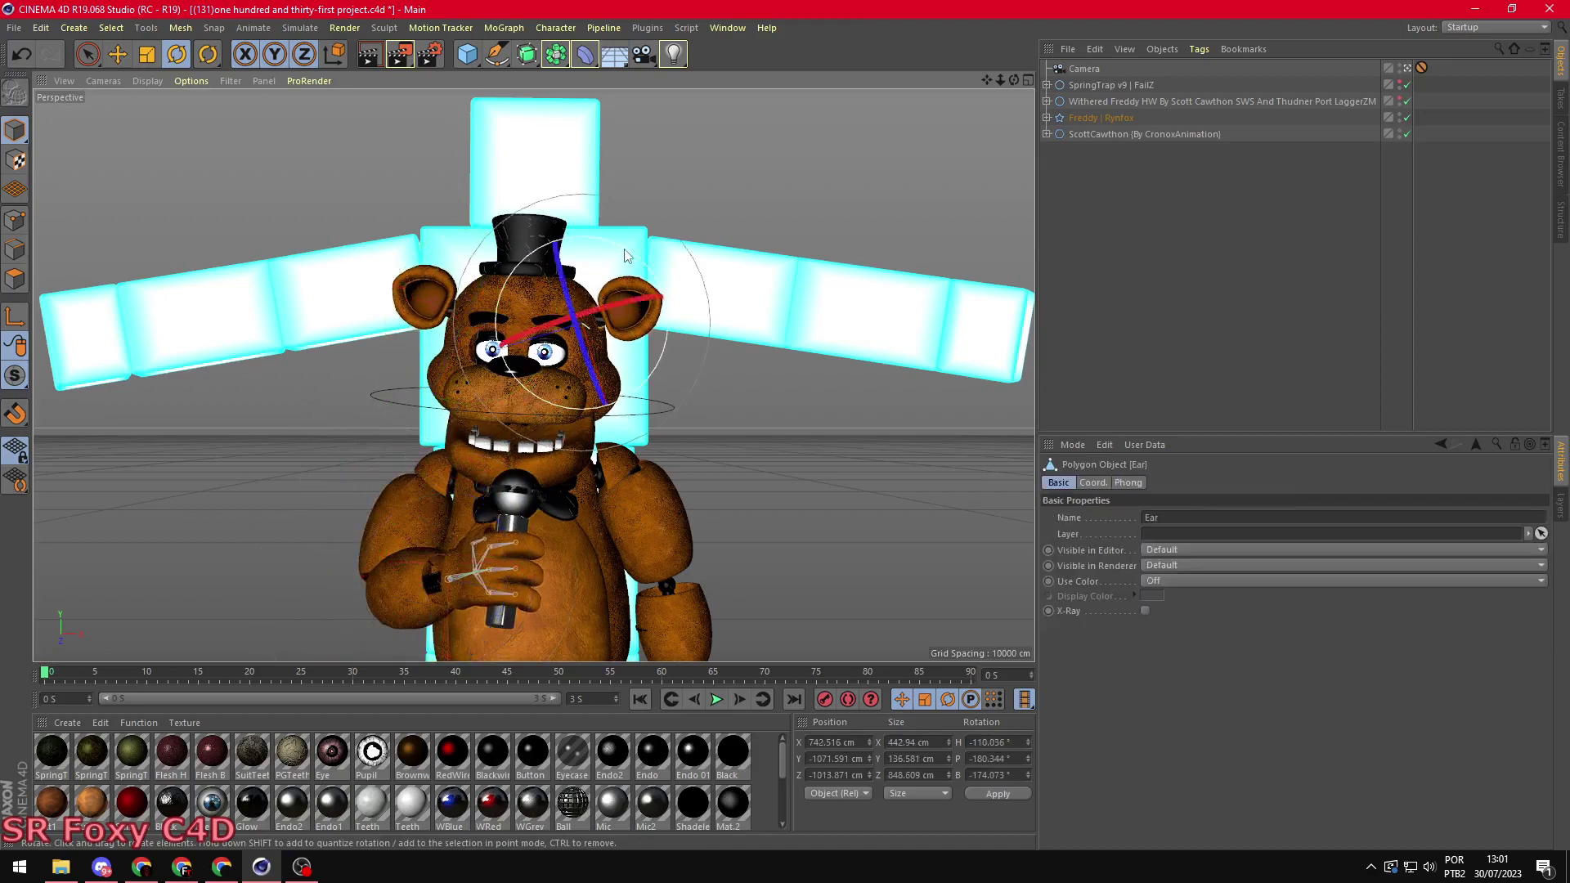
pyautogui.click(1140, 316)
pyautogui.click(477, 318)
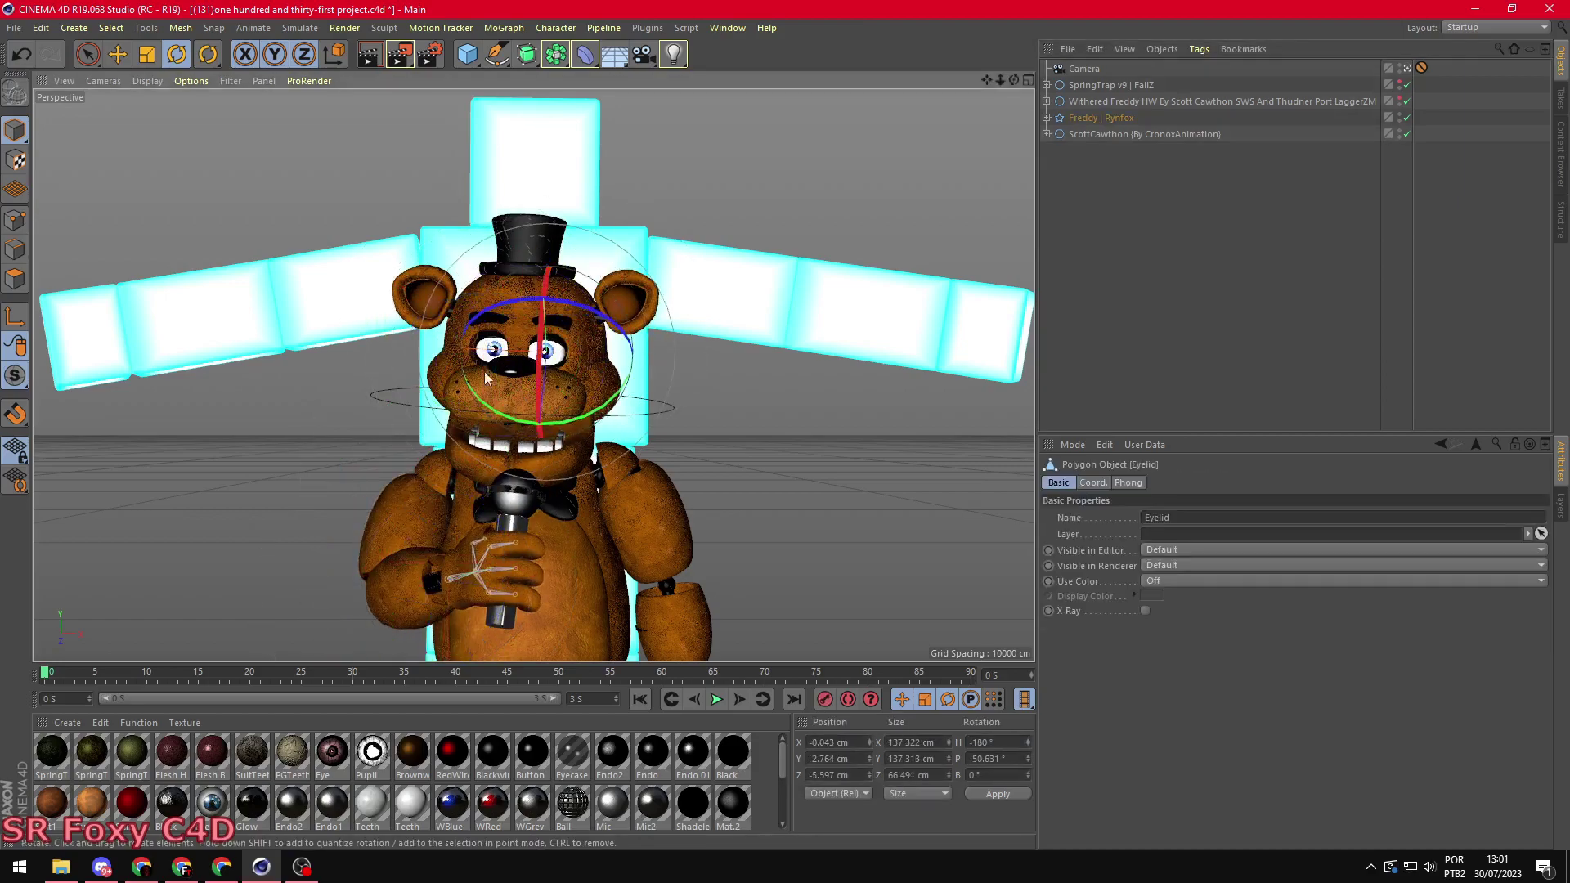
pyautogui.click(460, 456)
pyautogui.click(491, 353)
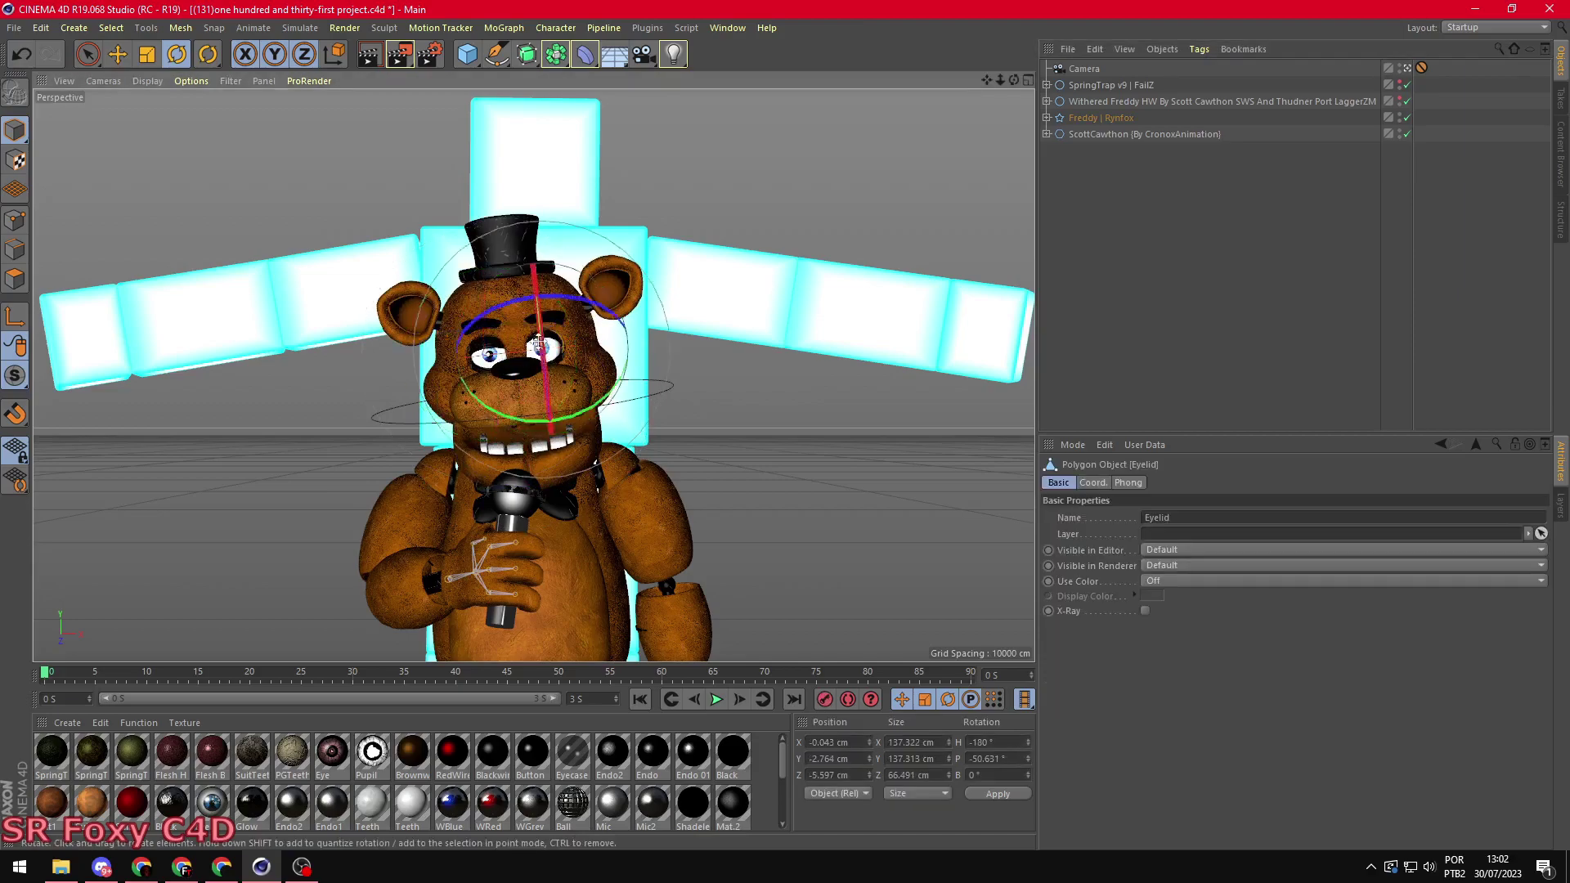
pyautogui.click(1044, 389)
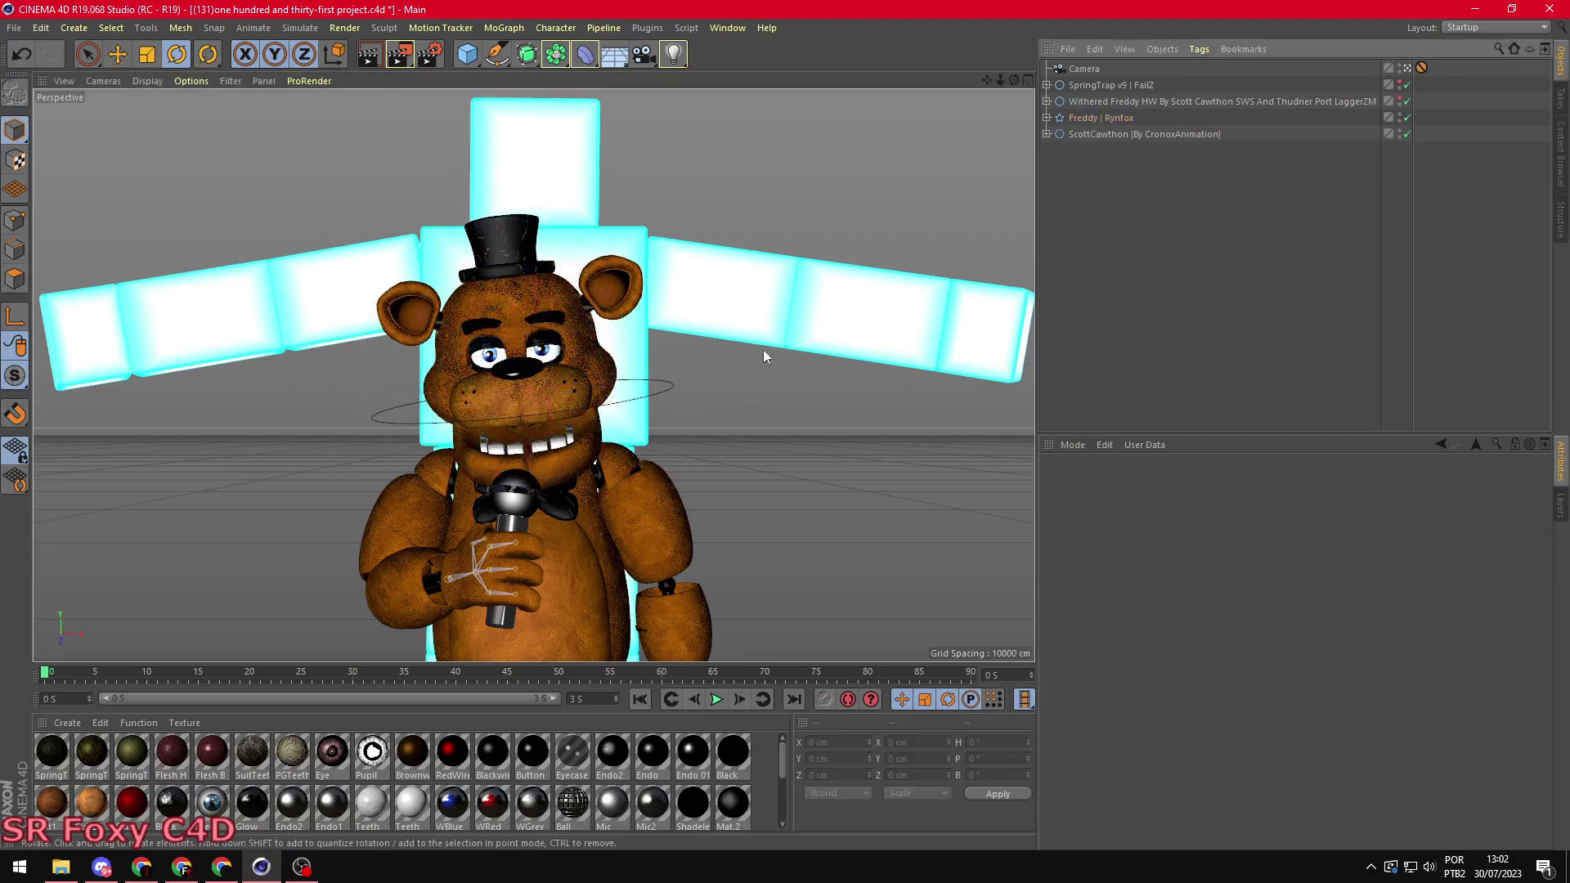
pyautogui.click(603, 432)
pyautogui.click(488, 363)
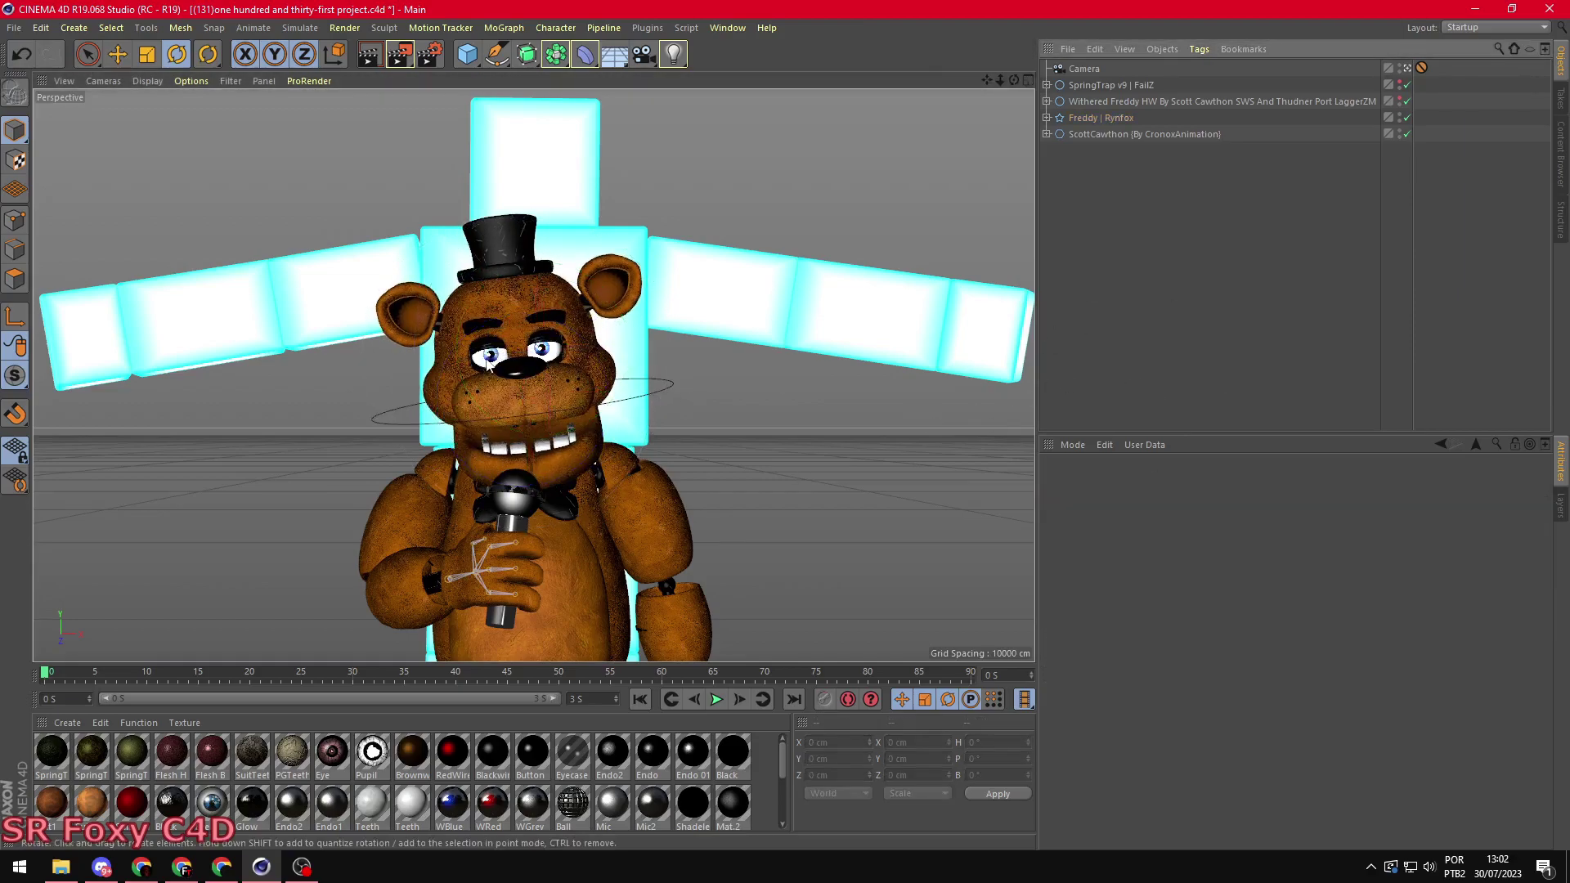
# Step: Show Withered Freddy in the scene and view him through the front scene camera
pyautogui.click(1406, 100)
pyautogui.keyDown('alt'); pyautogui.moveTo(368, 368); pyautogui.dragTo(436, 359); pyautogui.keyUp('alt')
pyautogui.click(436, 360)
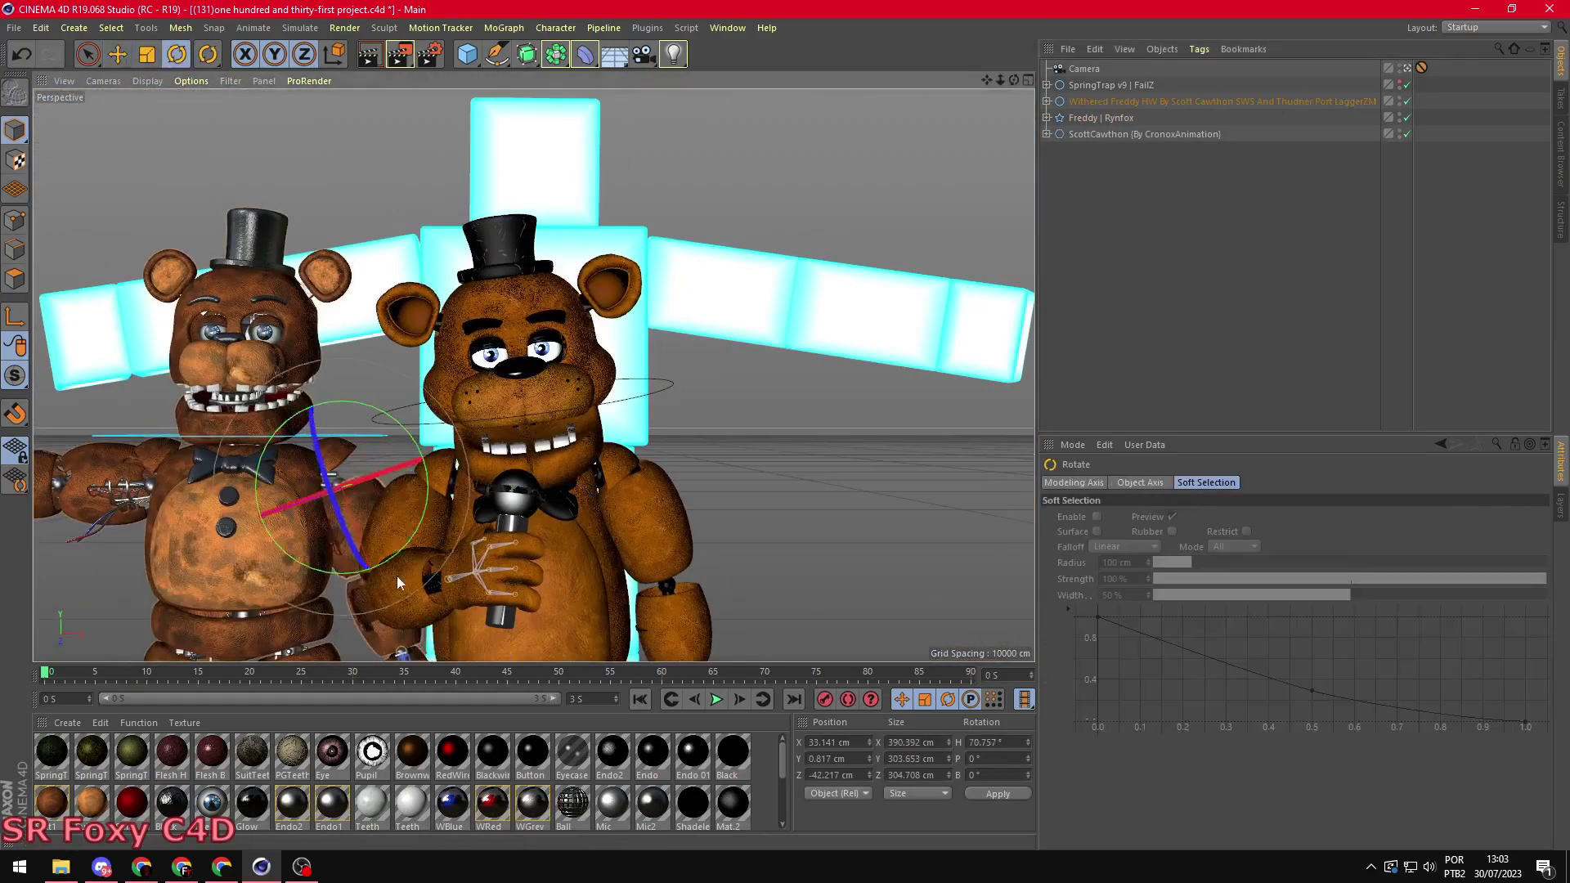
pyautogui.click(135, 454)
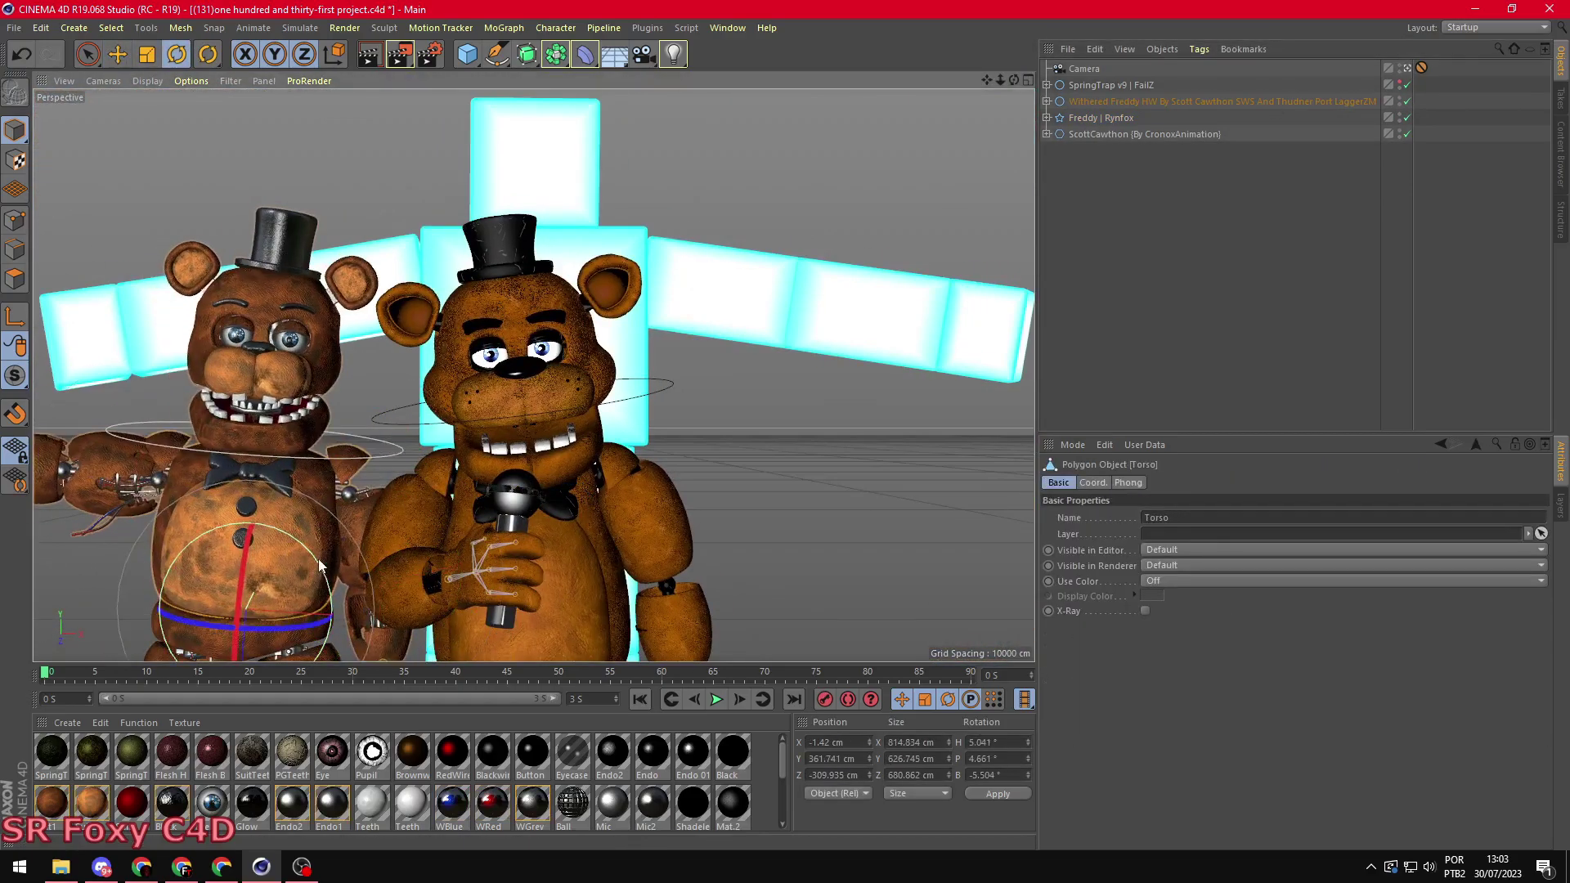
# Step: Turn Withered Freddy's head, lower his right arm, and bend his index finger around the microphone
pyautogui.moveTo(233, 368)
pyautogui.mouseDown()
pyautogui.moveTo(306, 405)
pyautogui.moveTo(264, 369)
pyautogui.mouseUp()
pyautogui.click(136, 491)
pyautogui.moveTo(135, 492); pyautogui.dragTo(83, 603)
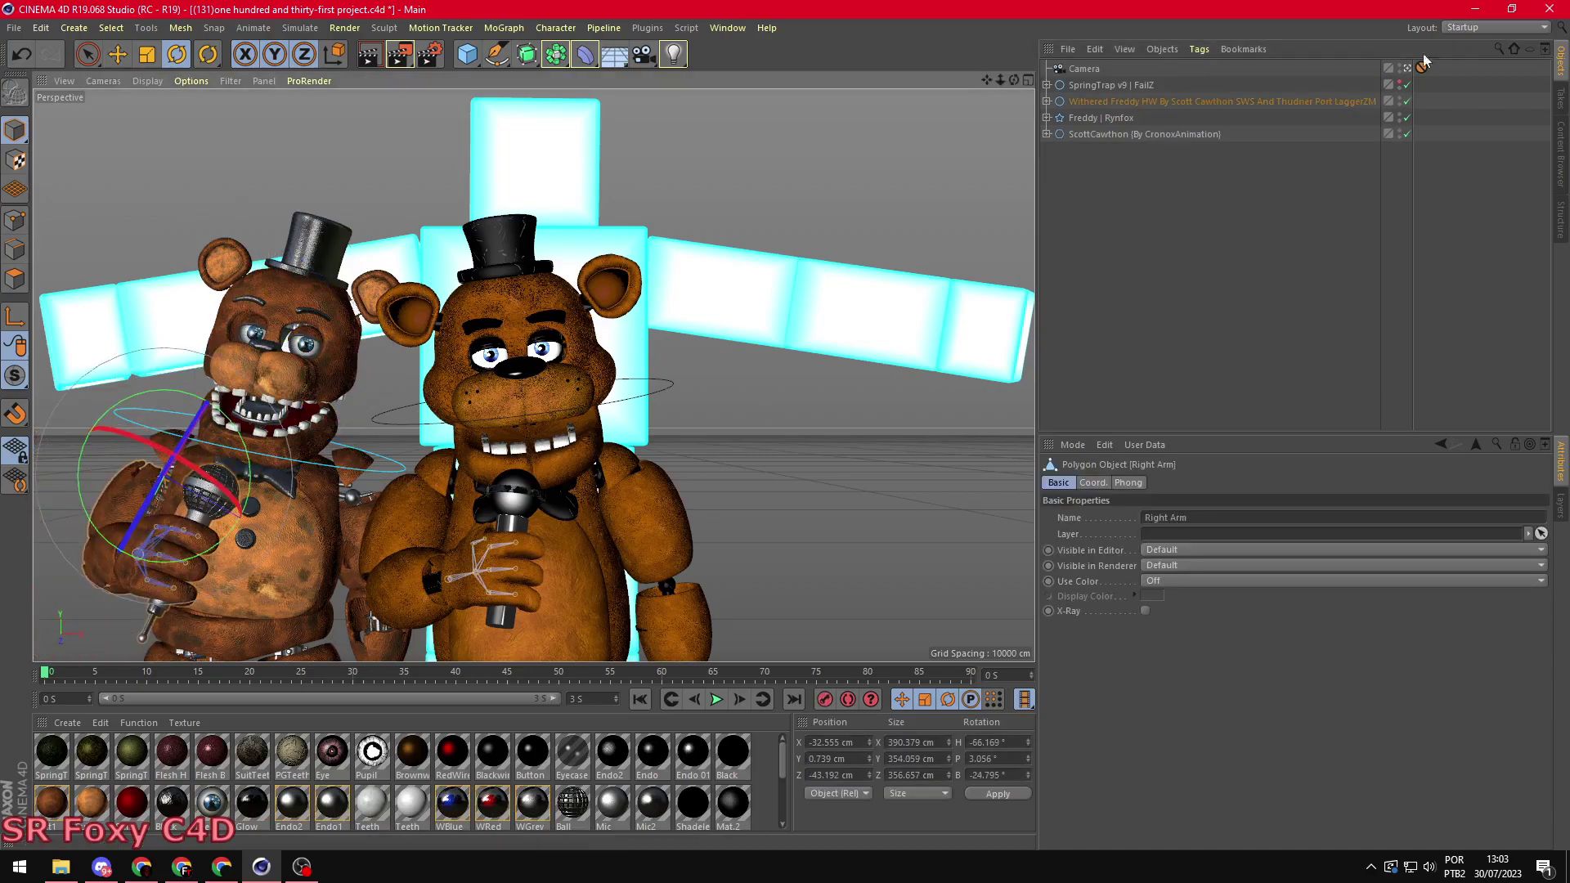
pyautogui.keyDown('alt'); pyautogui.moveTo(491, 368); pyautogui.dragTo(553, 308); pyautogui.keyUp('alt')
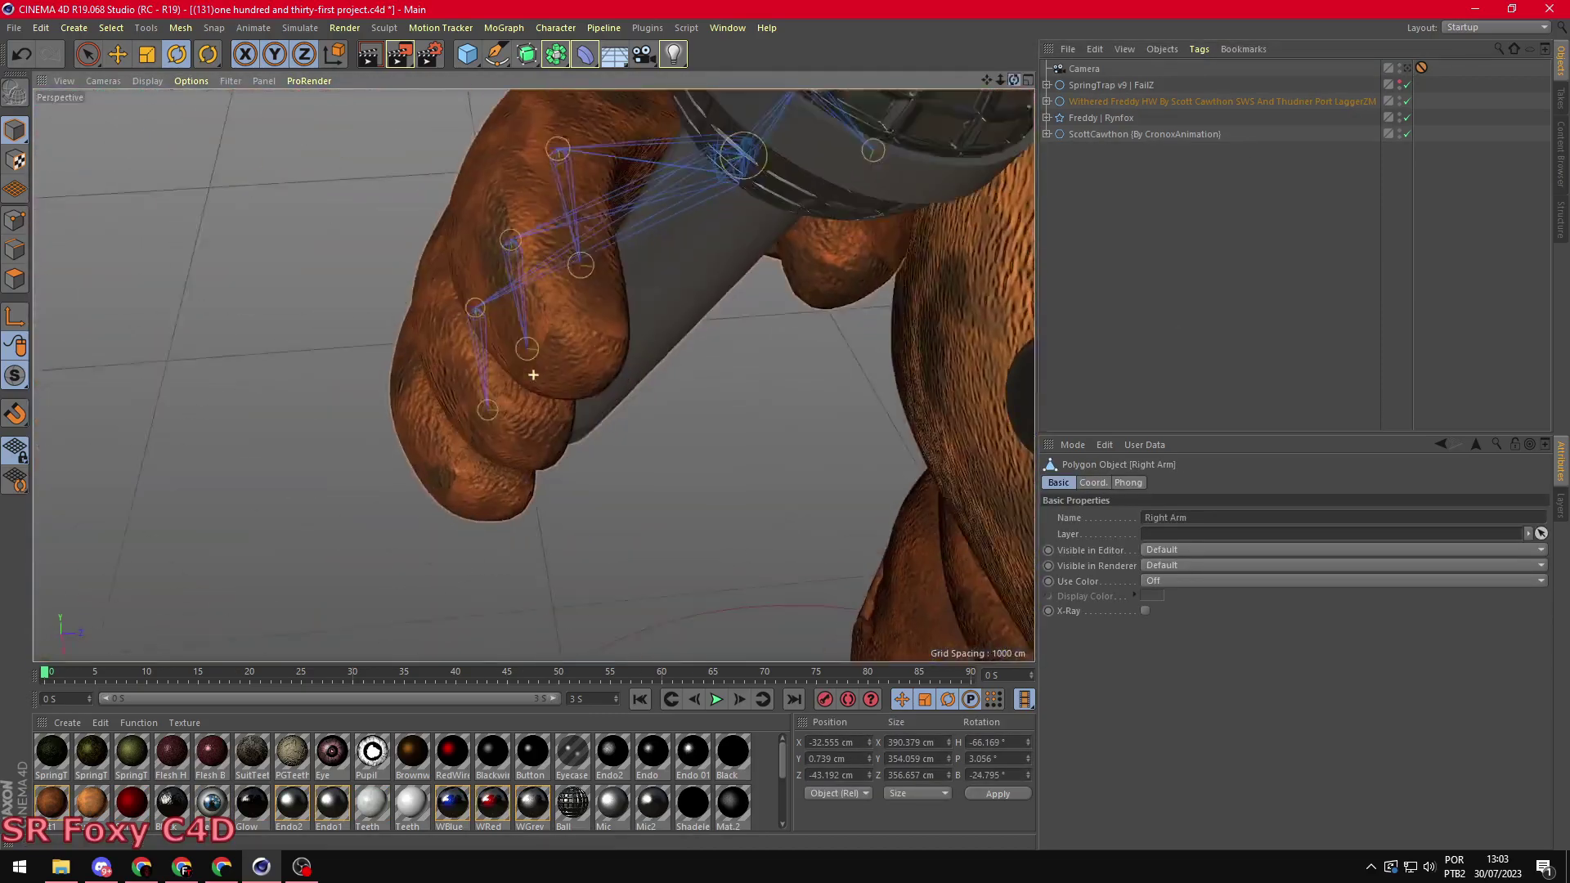
pyautogui.moveTo(565, 171); pyautogui.dragTo(587, 207)
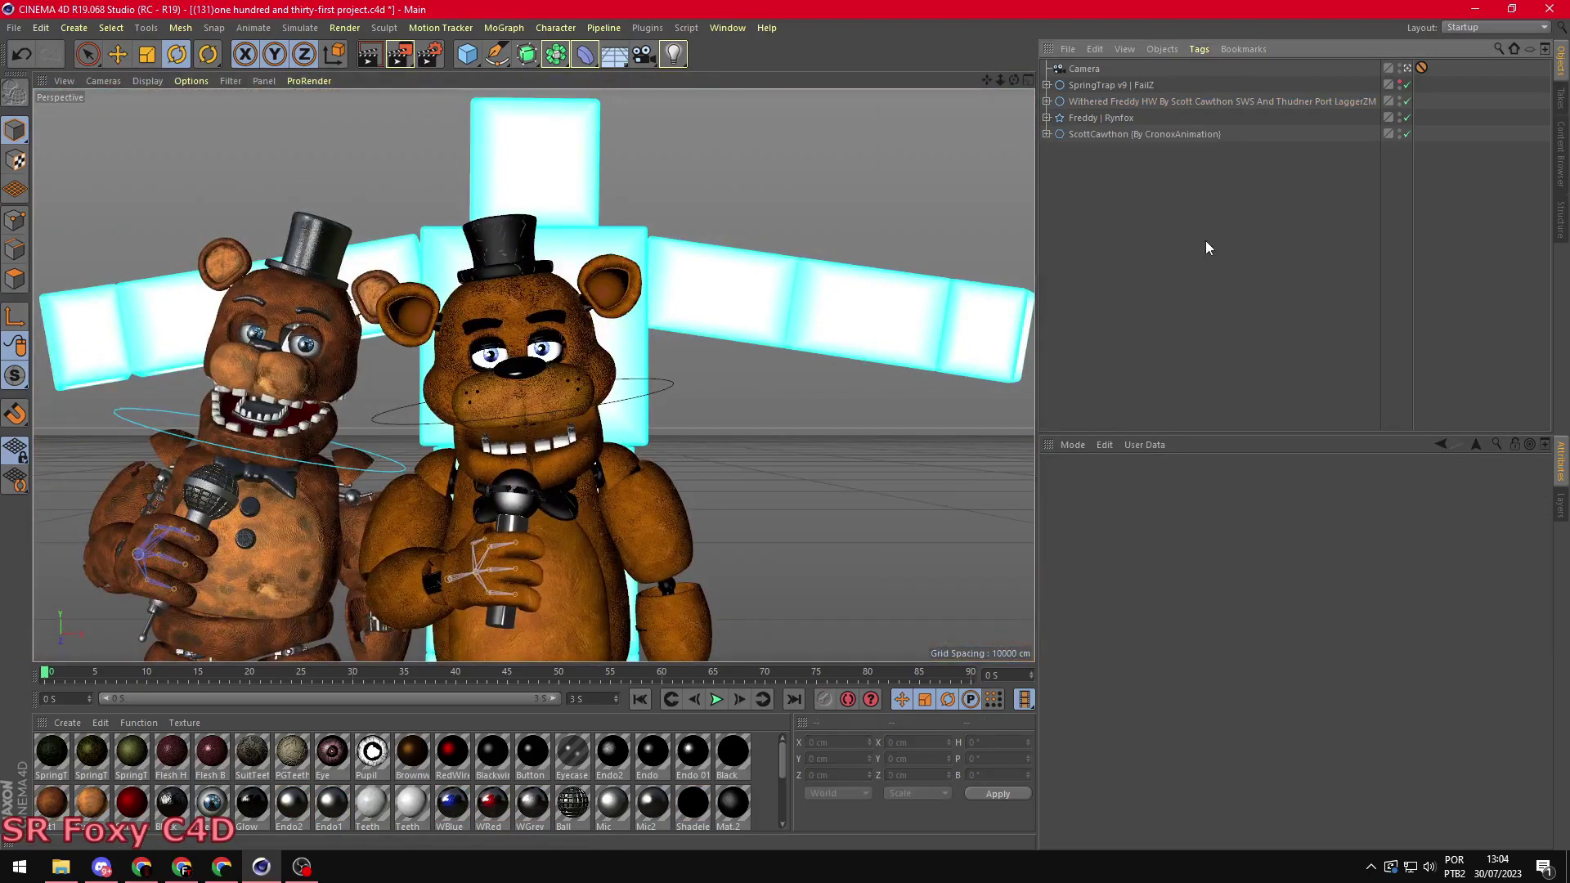
# Step: Show Springtrap, view him through the front camera, and tilt his waist slightly
pyautogui.click(1400, 84)
pyautogui.keyDown('alt'); pyautogui.moveTo(552, 368); pyautogui.dragTo(859, 589); pyautogui.keyUp('alt')
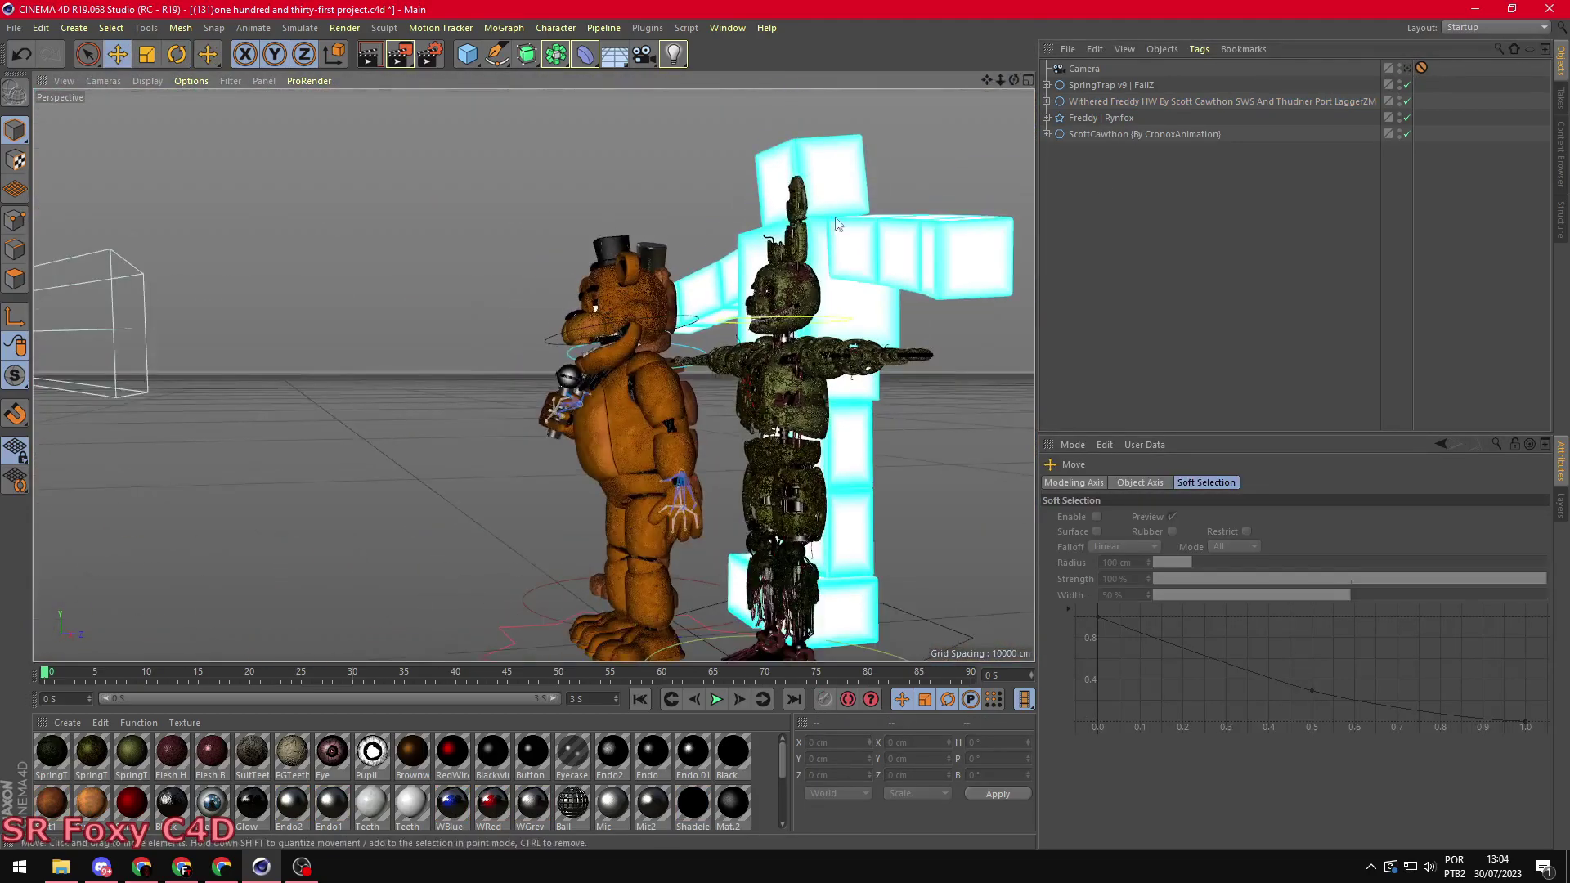
pyautogui.click(897, 609)
pyautogui.click(804, 570)
pyautogui.press('r')
pyautogui.moveTo(785, 553)
pyautogui.mouseDown()
pyautogui.moveTo(759, 522)
pyautogui.moveTo(760, 555)
pyautogui.mouseUp()
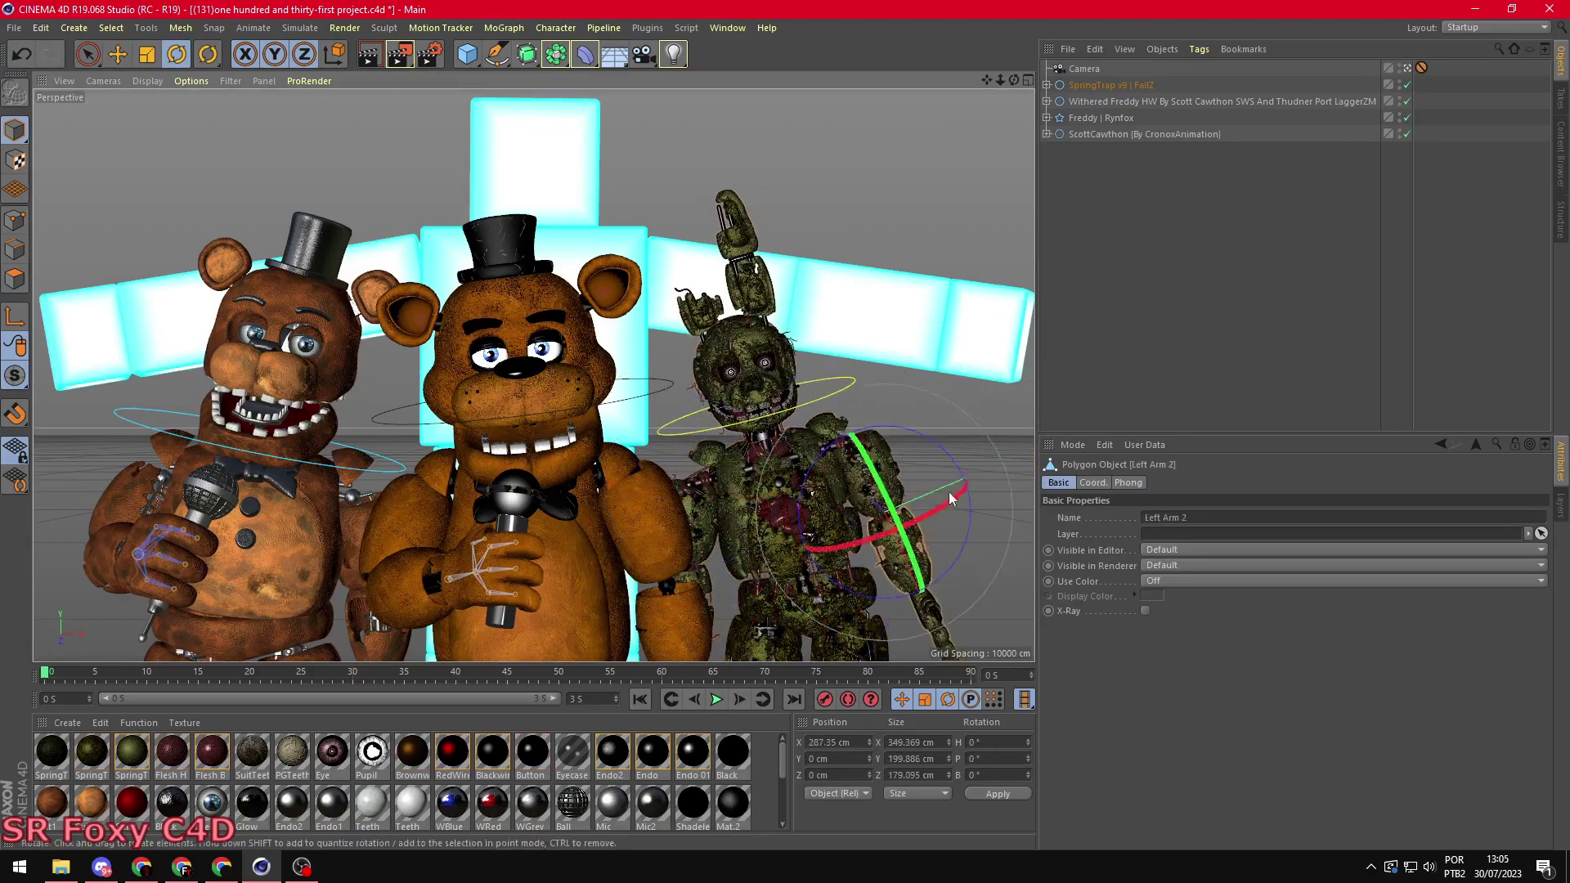
# Step: Lower Springtrap's left arm, rotate his head upright, and adjust his ear and fingers
pyautogui.moveTo(950, 497); pyautogui.dragTo(883, 515)
pyautogui.click(729, 398)
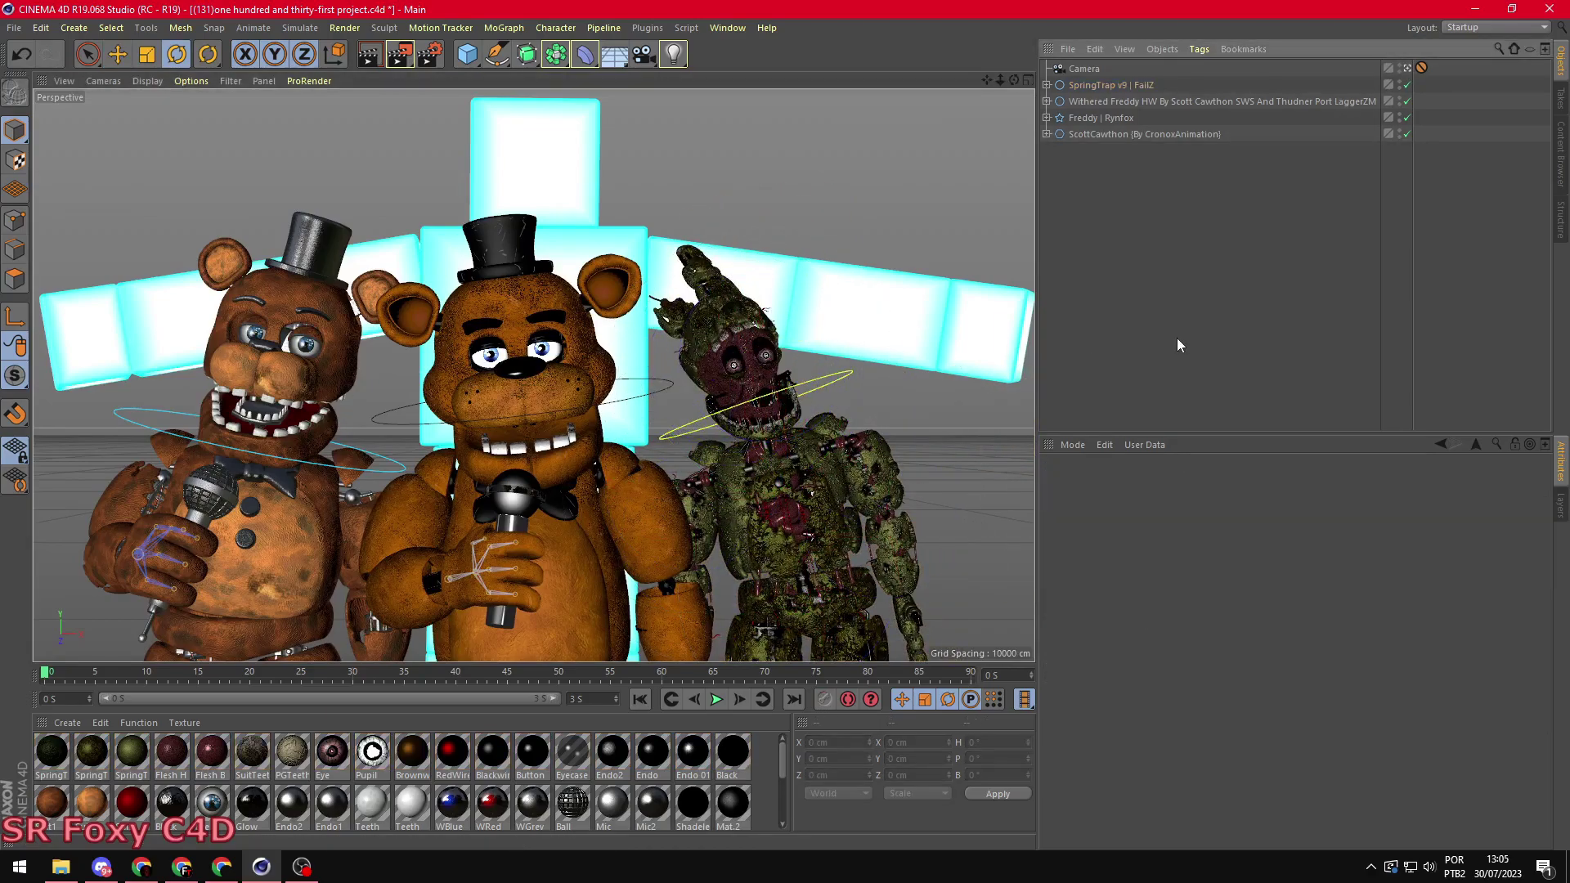
pyautogui.click(760, 429)
pyautogui.moveTo(810, 466)
pyautogui.mouseDown()
pyautogui.moveTo(850, 423)
pyautogui.moveTo(859, 368)
pyautogui.mouseUp()
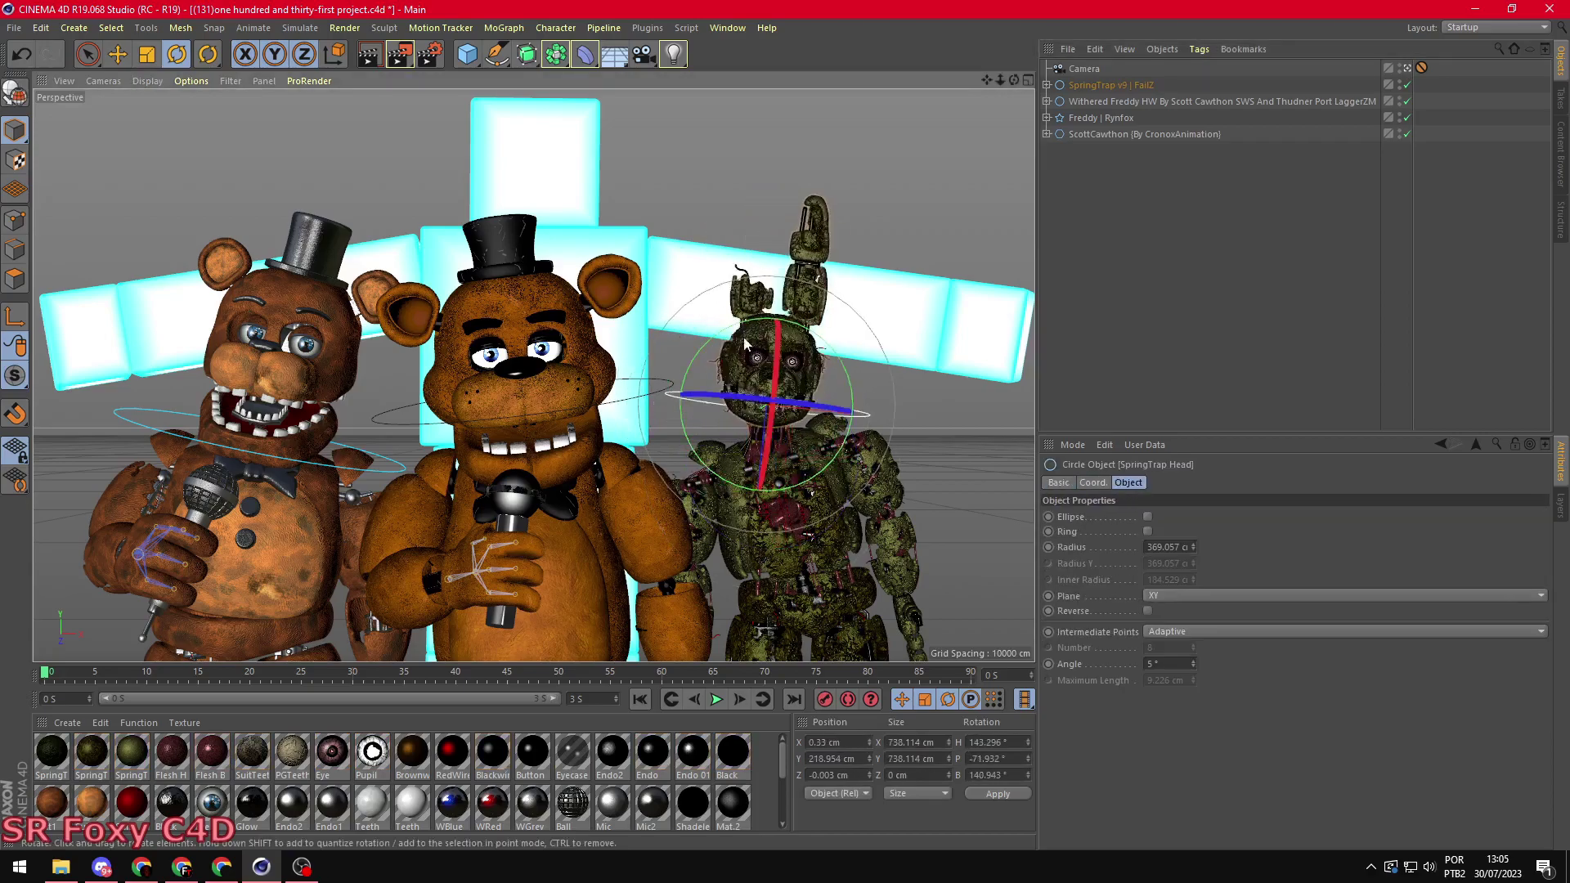
pyautogui.click(816, 245)
pyautogui.click(701, 262)
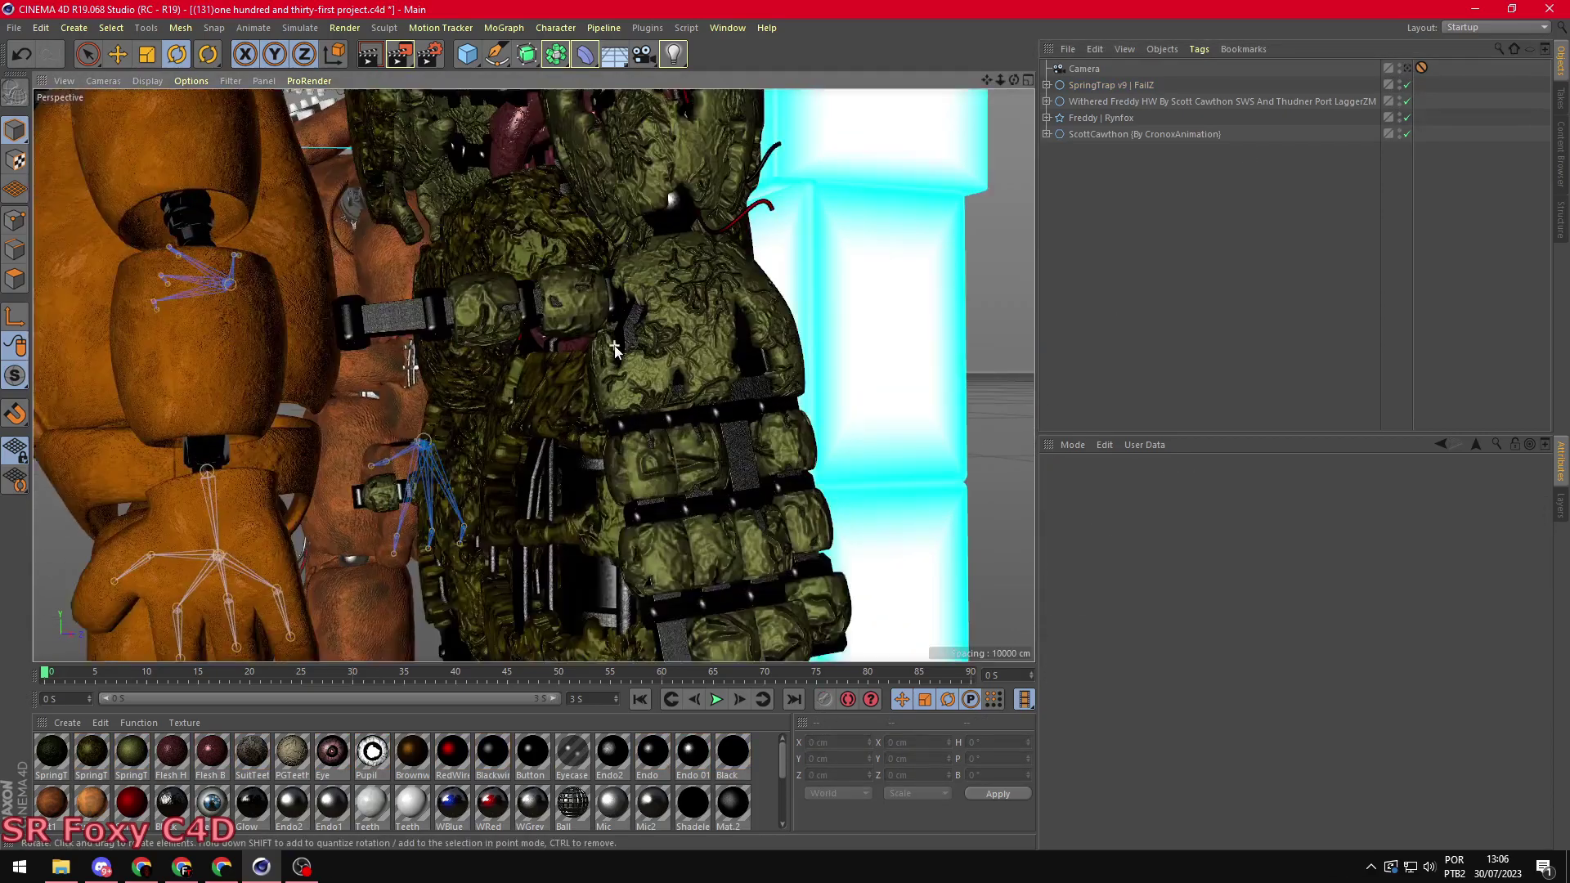
pyautogui.click(517, 376)
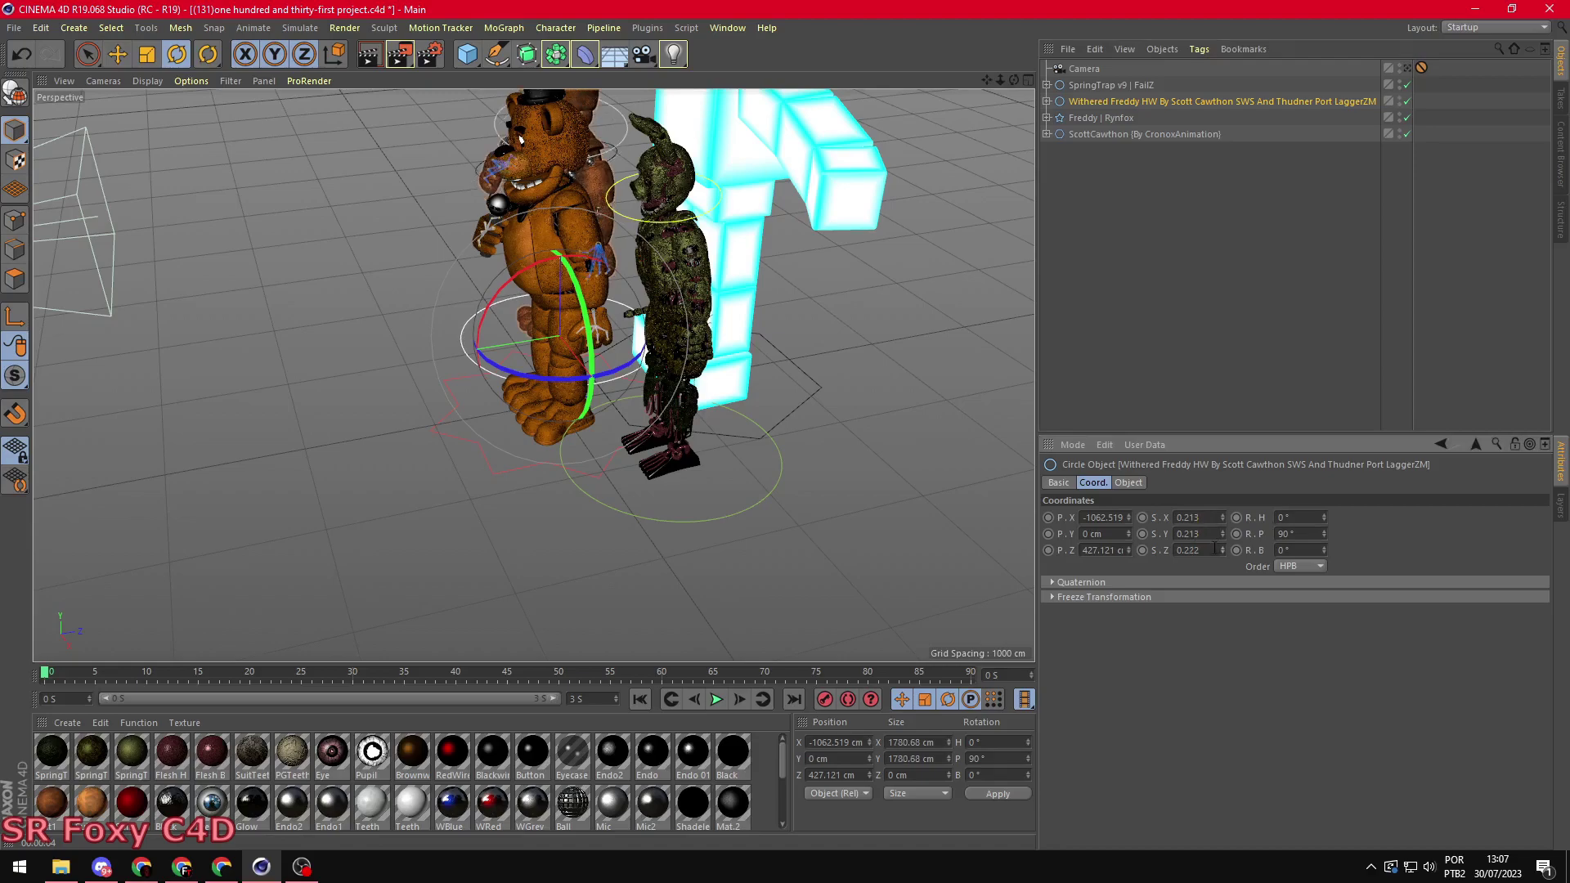
# Step: Enlarge Springtrap with the scale tool (T) from the front camera view
pyautogui.click(1402, 68)
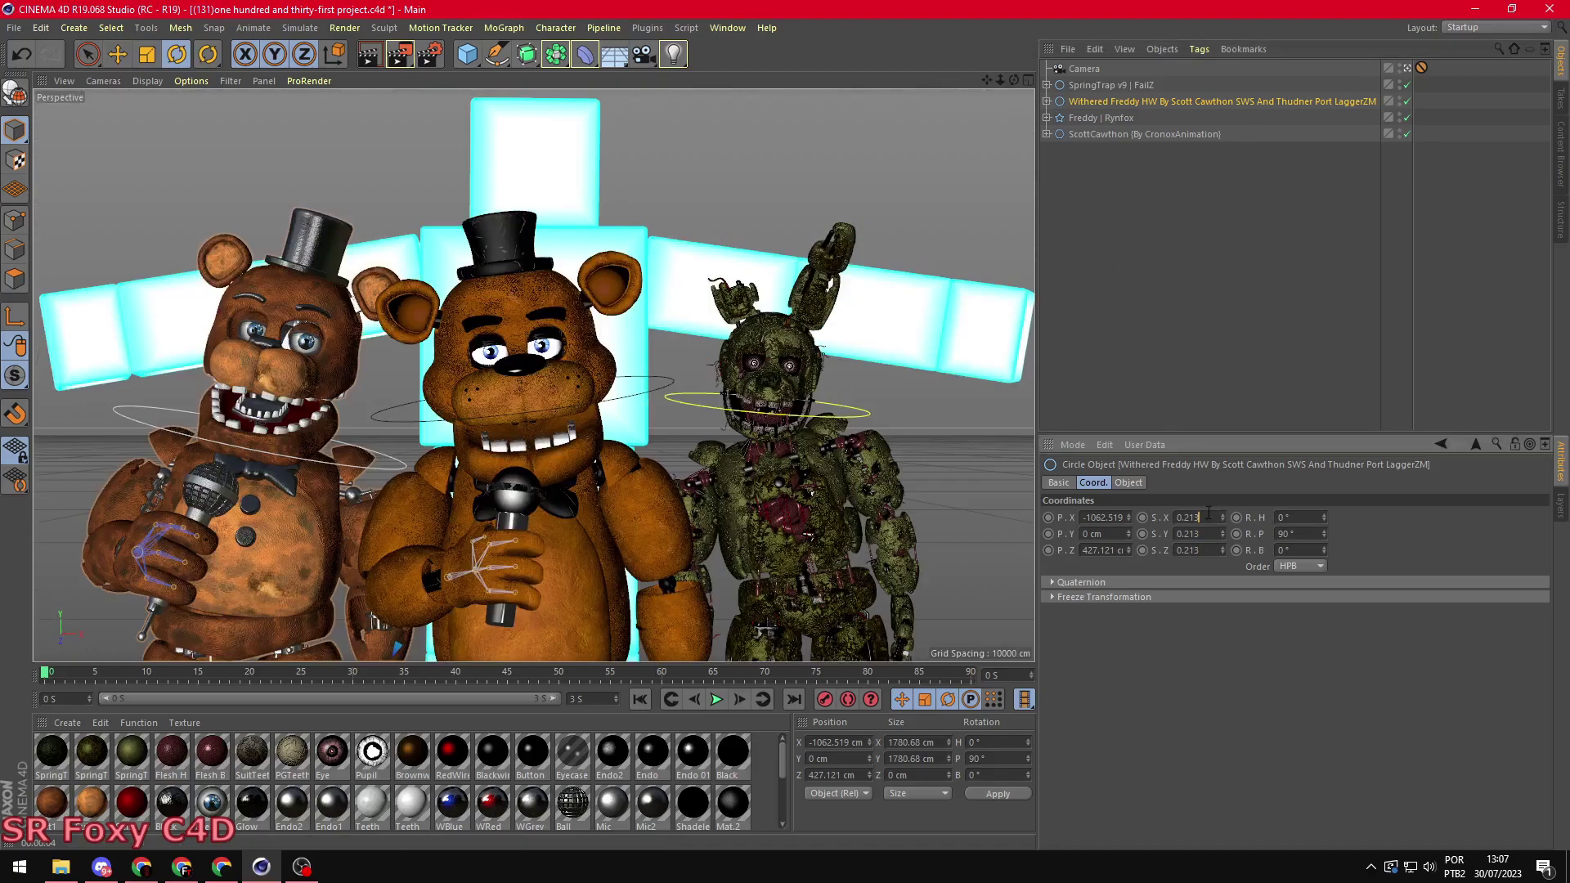
pyautogui.write('0.21')
pyautogui.press('Return')
pyautogui.click(785, 368)
pyautogui.press('t')
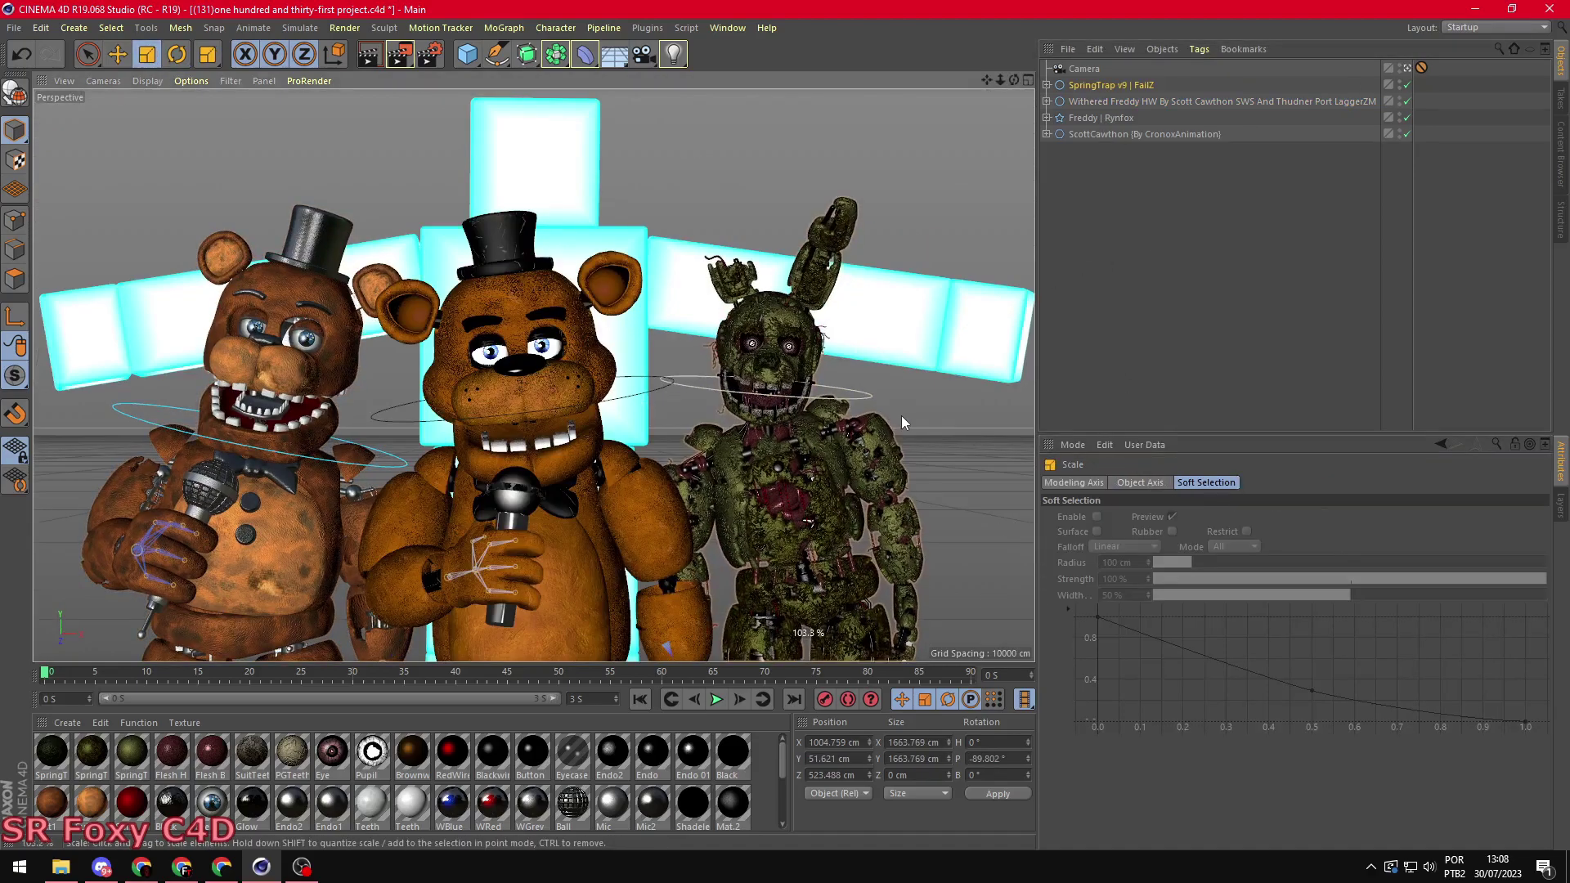
pyautogui.moveTo(902, 417)
pyautogui.mouseDown()
pyautogui.moveTo(899, 439)
pyautogui.moveTo(802, 467)
pyautogui.moveTo(820, 456)
pyautogui.mouseUp()
pyautogui.press('e')
# Step: Rotate Springtrap's upper left arm and other arm segments into a new pose
pyautogui.click(879, 381)
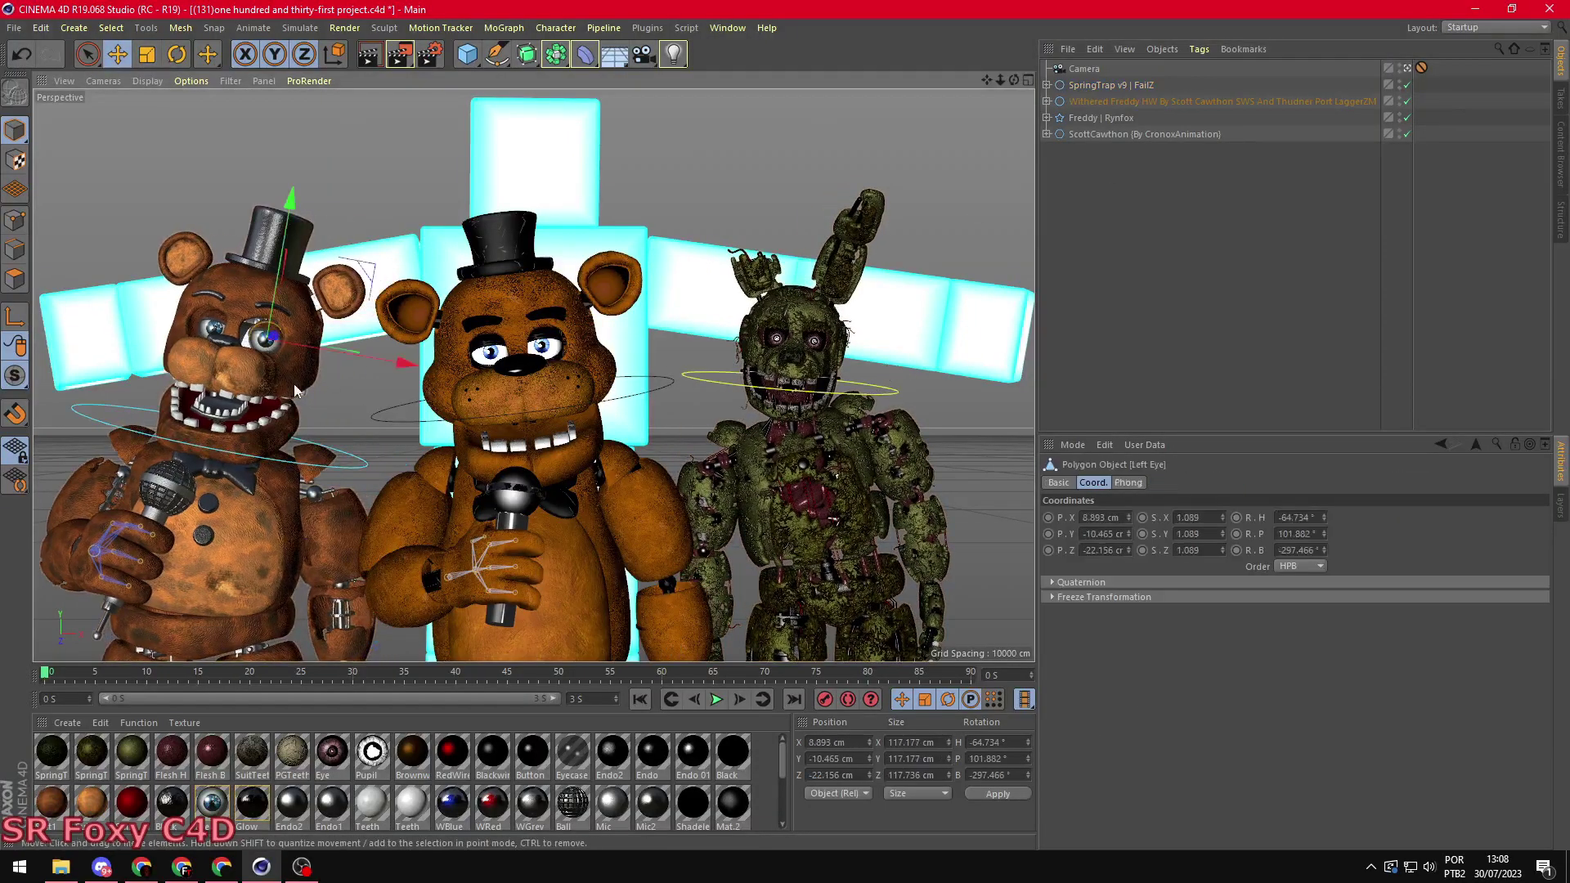
pyautogui.click(853, 479)
pyautogui.press('r')
pyautogui.moveTo(852, 478)
pyautogui.keyDown('alt'); pyautogui.mouseDown()
pyautogui.moveTo(696, 185)
pyautogui.moveTo(512, 458)
pyautogui.mouseUp(); pyautogui.keyUp('alt')
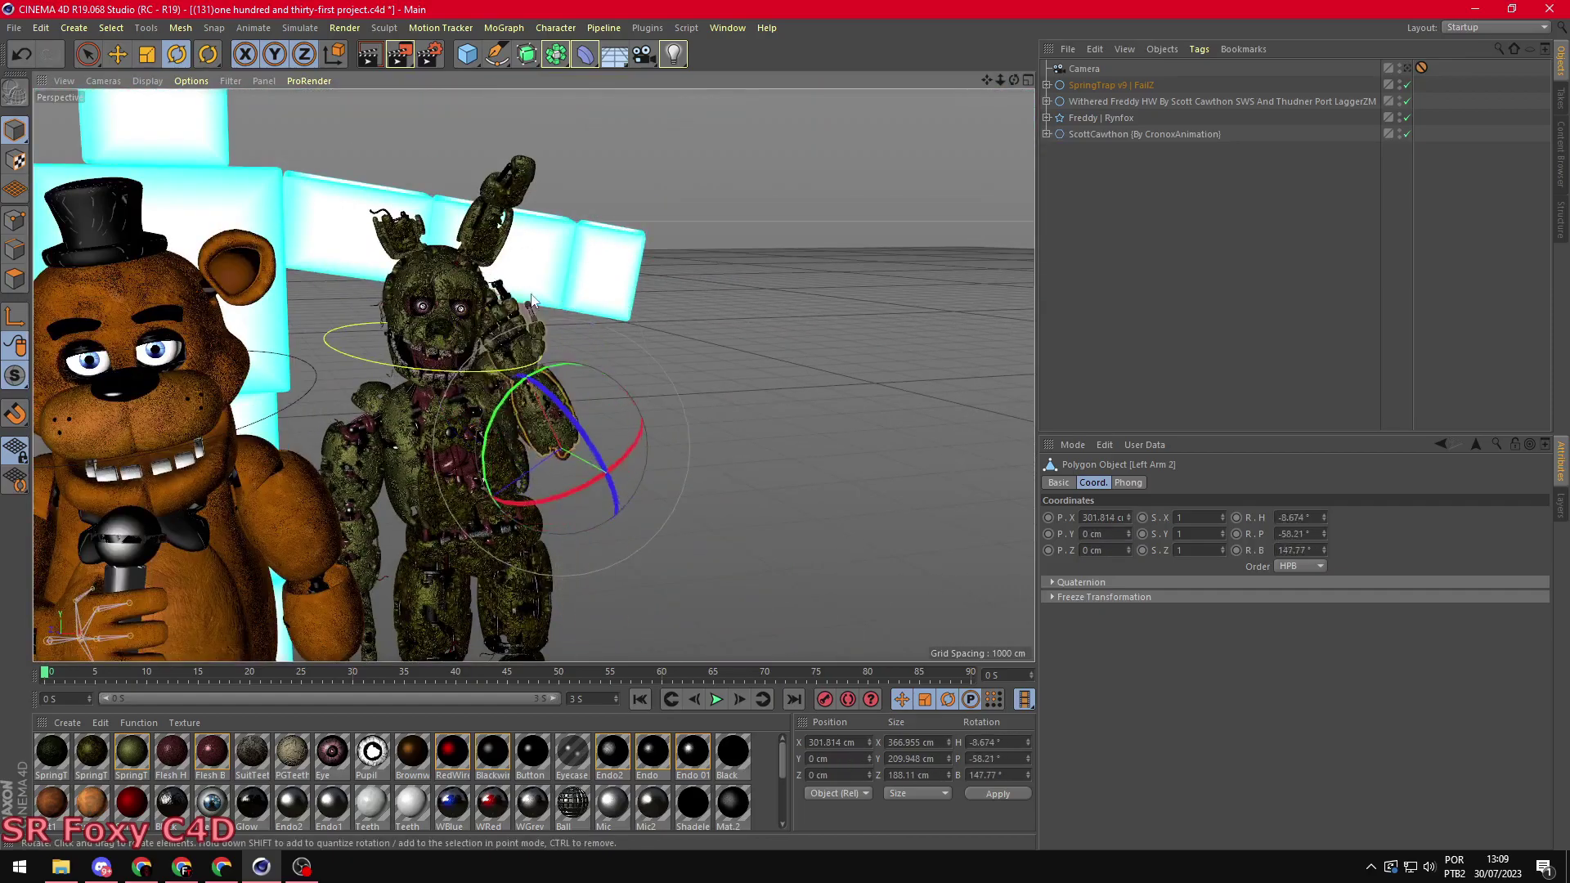
pyautogui.click(530, 299)
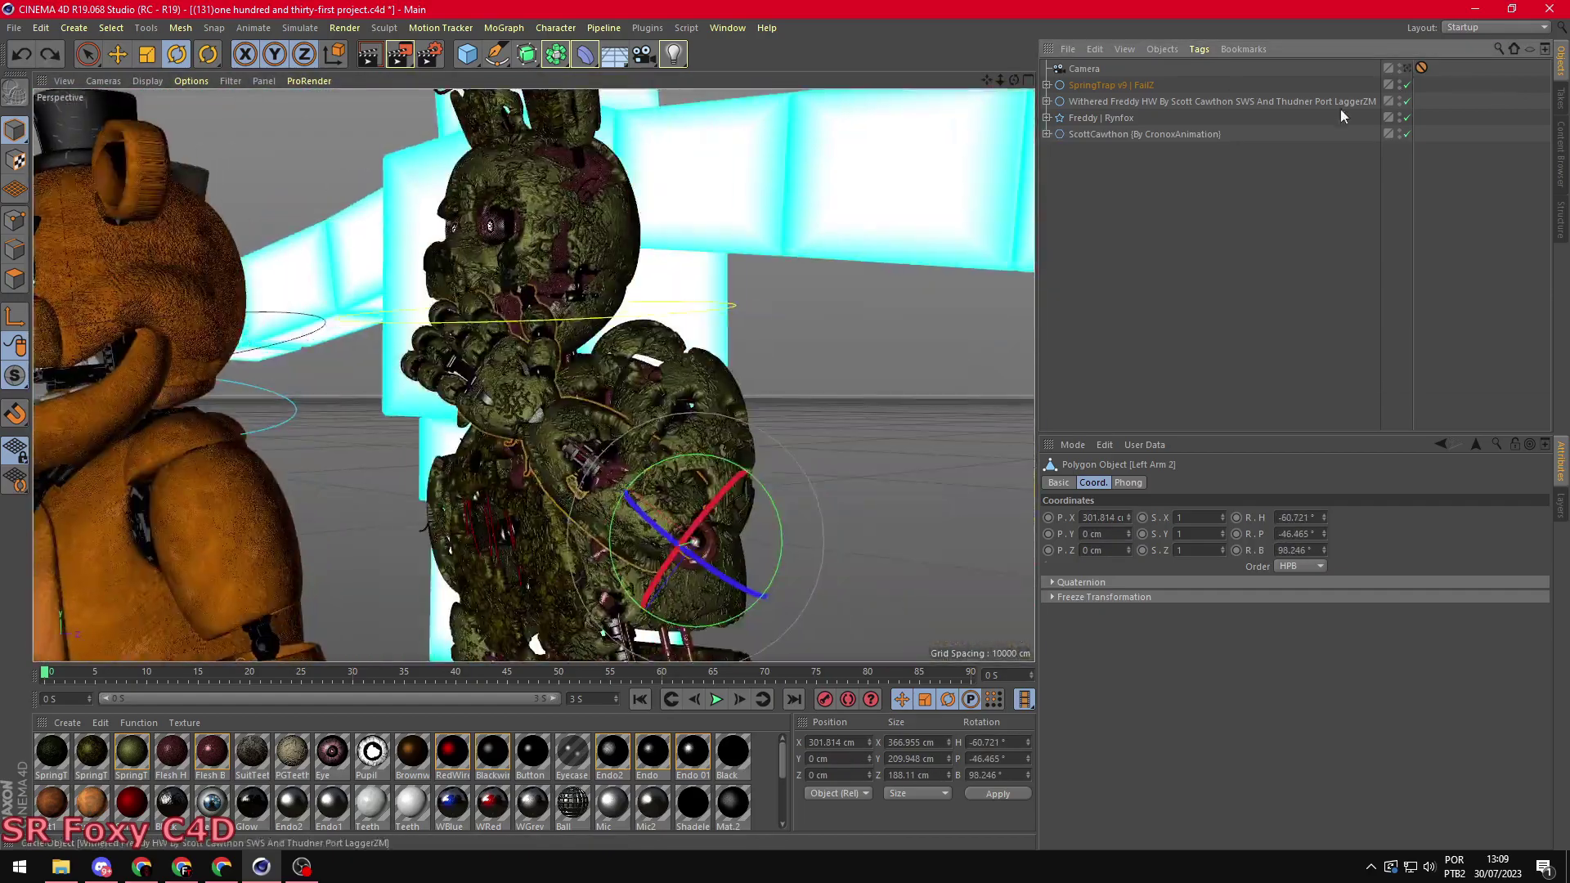
pyautogui.keyDown('alt'); pyautogui.moveTo(530, 298); pyautogui.dragTo(534, 374); pyautogui.keyUp('alt')
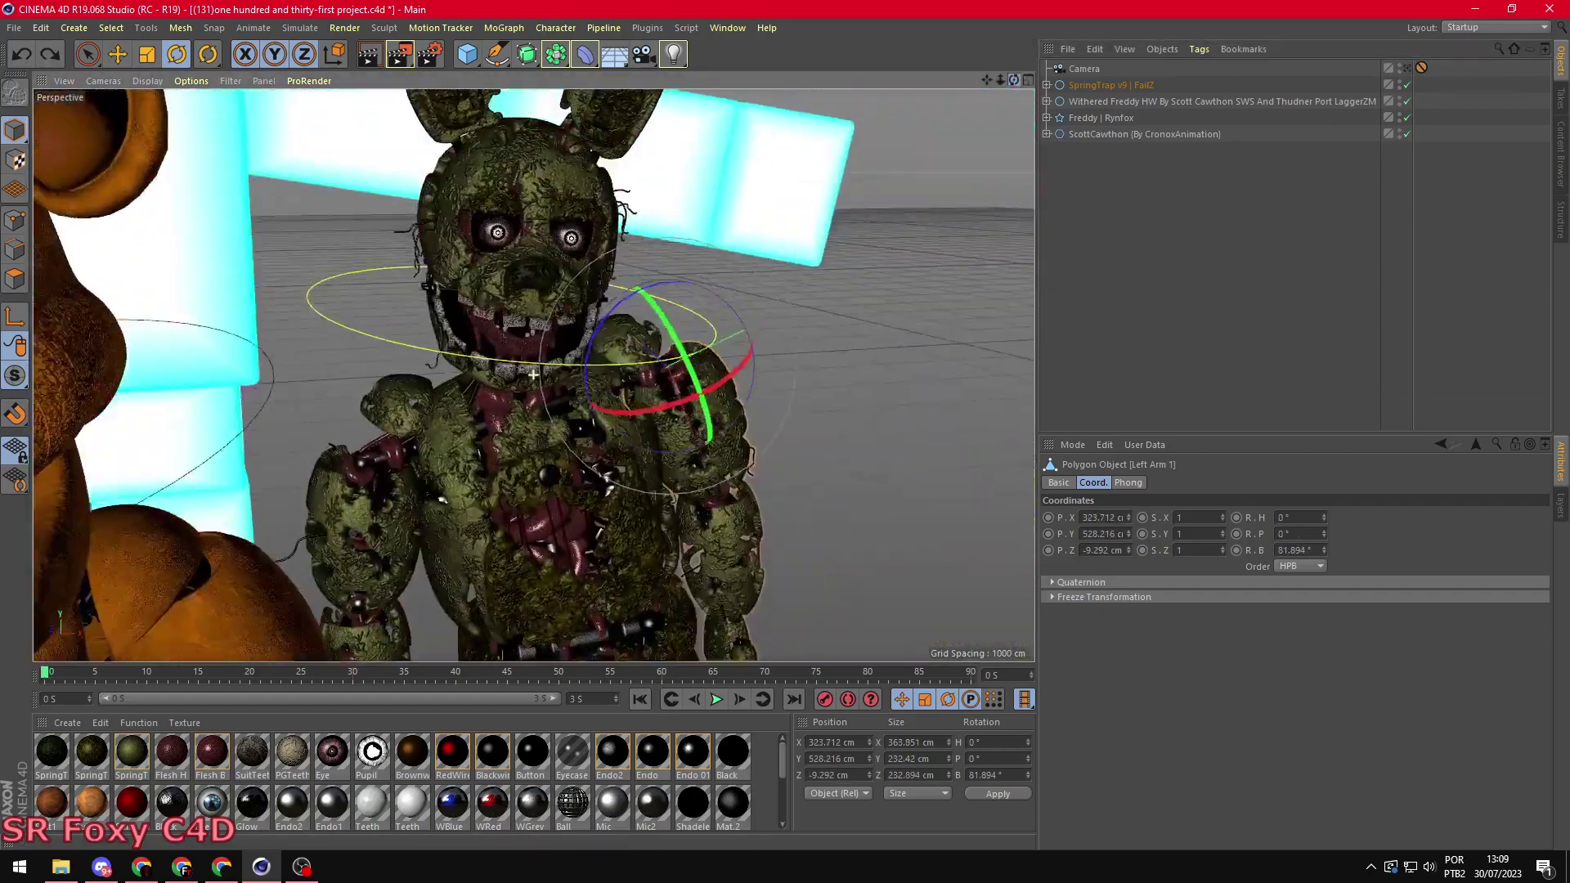
pyautogui.scroll(-5, 534, 374)
pyautogui.click(752, 611)
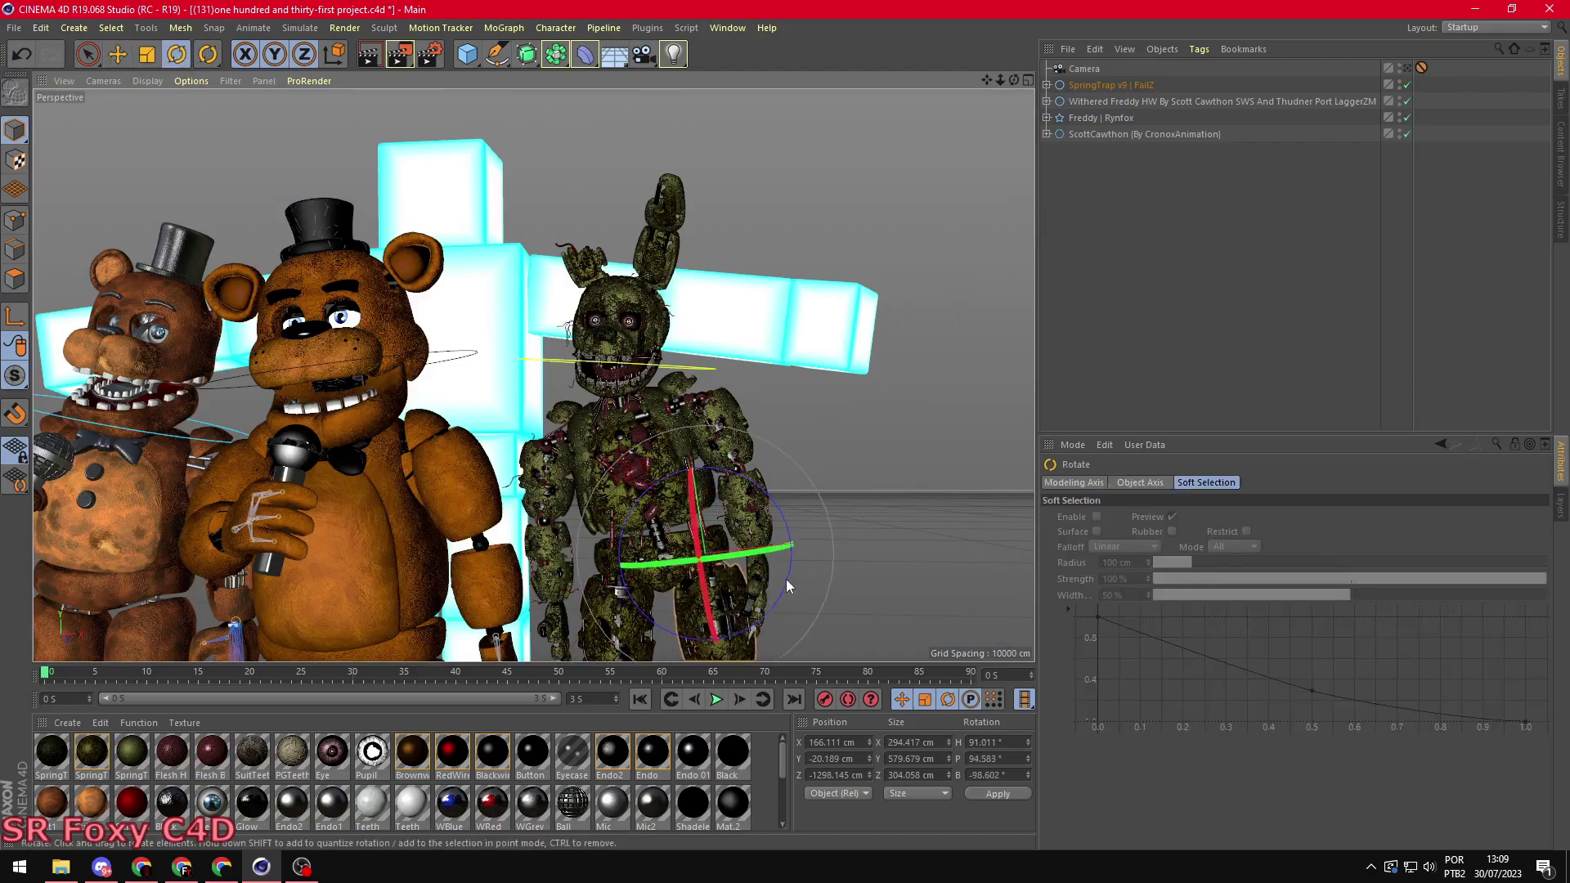
# Step: Preview a render through the scene camera, then adjust Springtrap's eye and fingers
pyautogui.click(1420, 68)
pyautogui.click(368, 53)
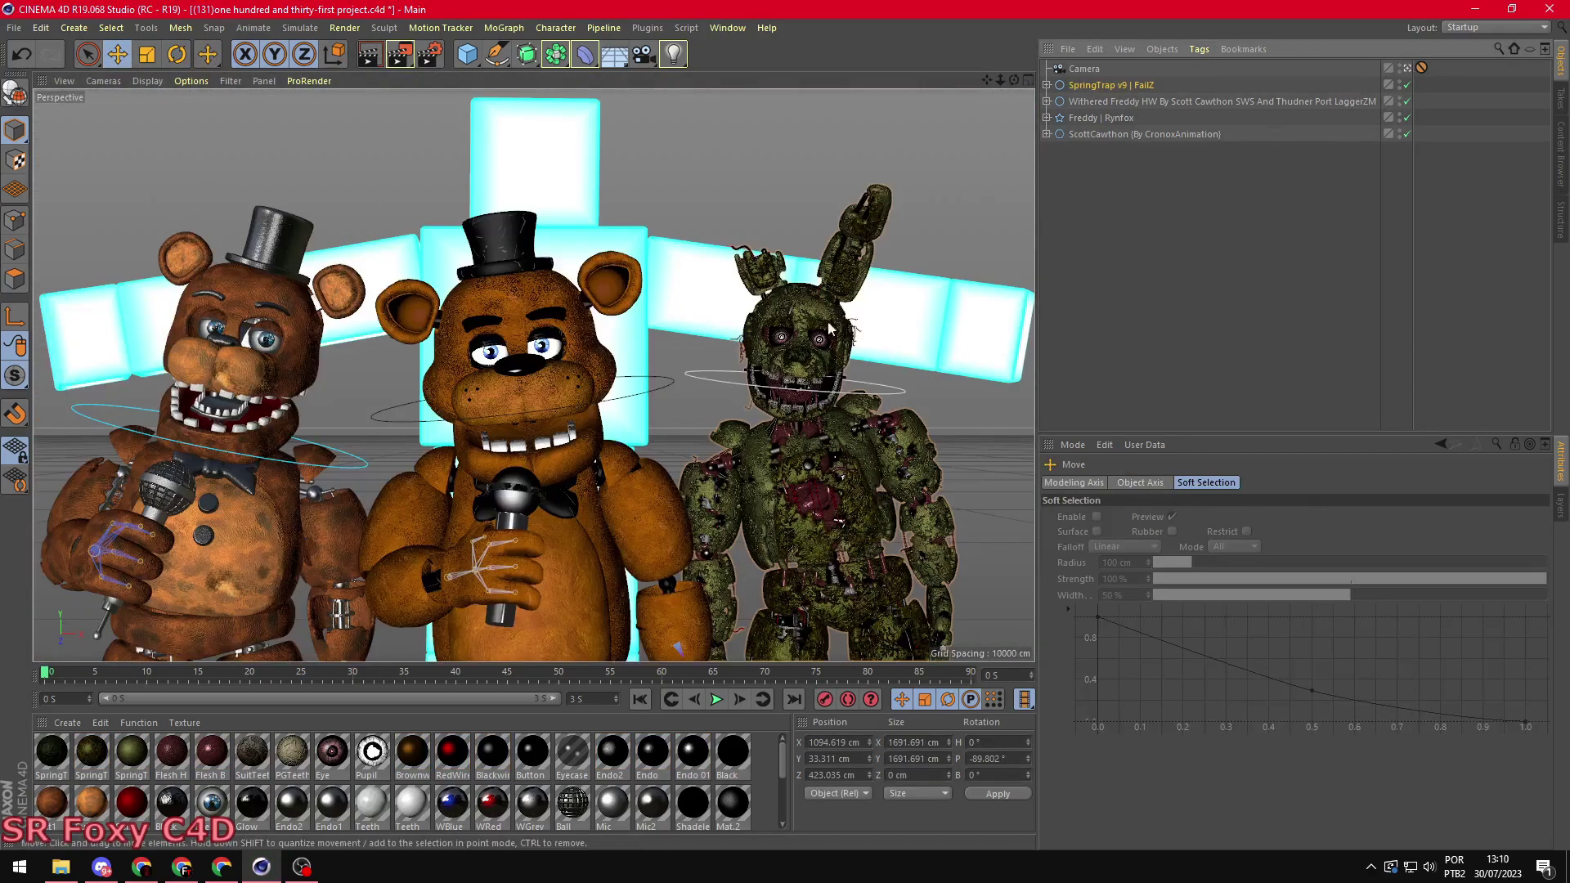
pyautogui.click(823, 399)
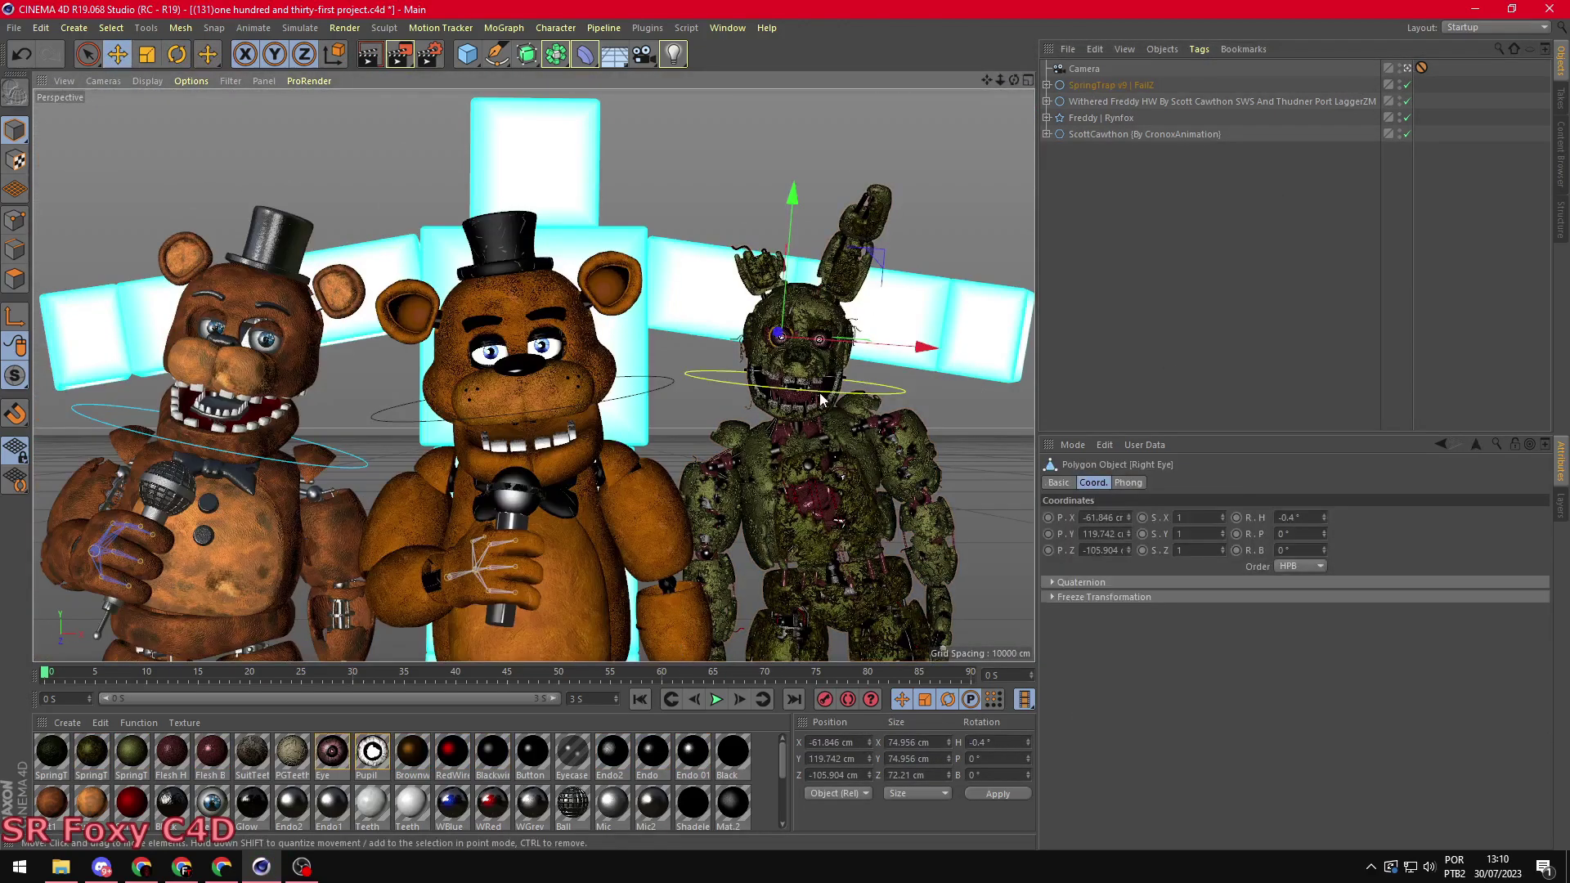
pyautogui.press('r')
pyautogui.scroll(5, 534, 374)
pyautogui.click(533, 374)
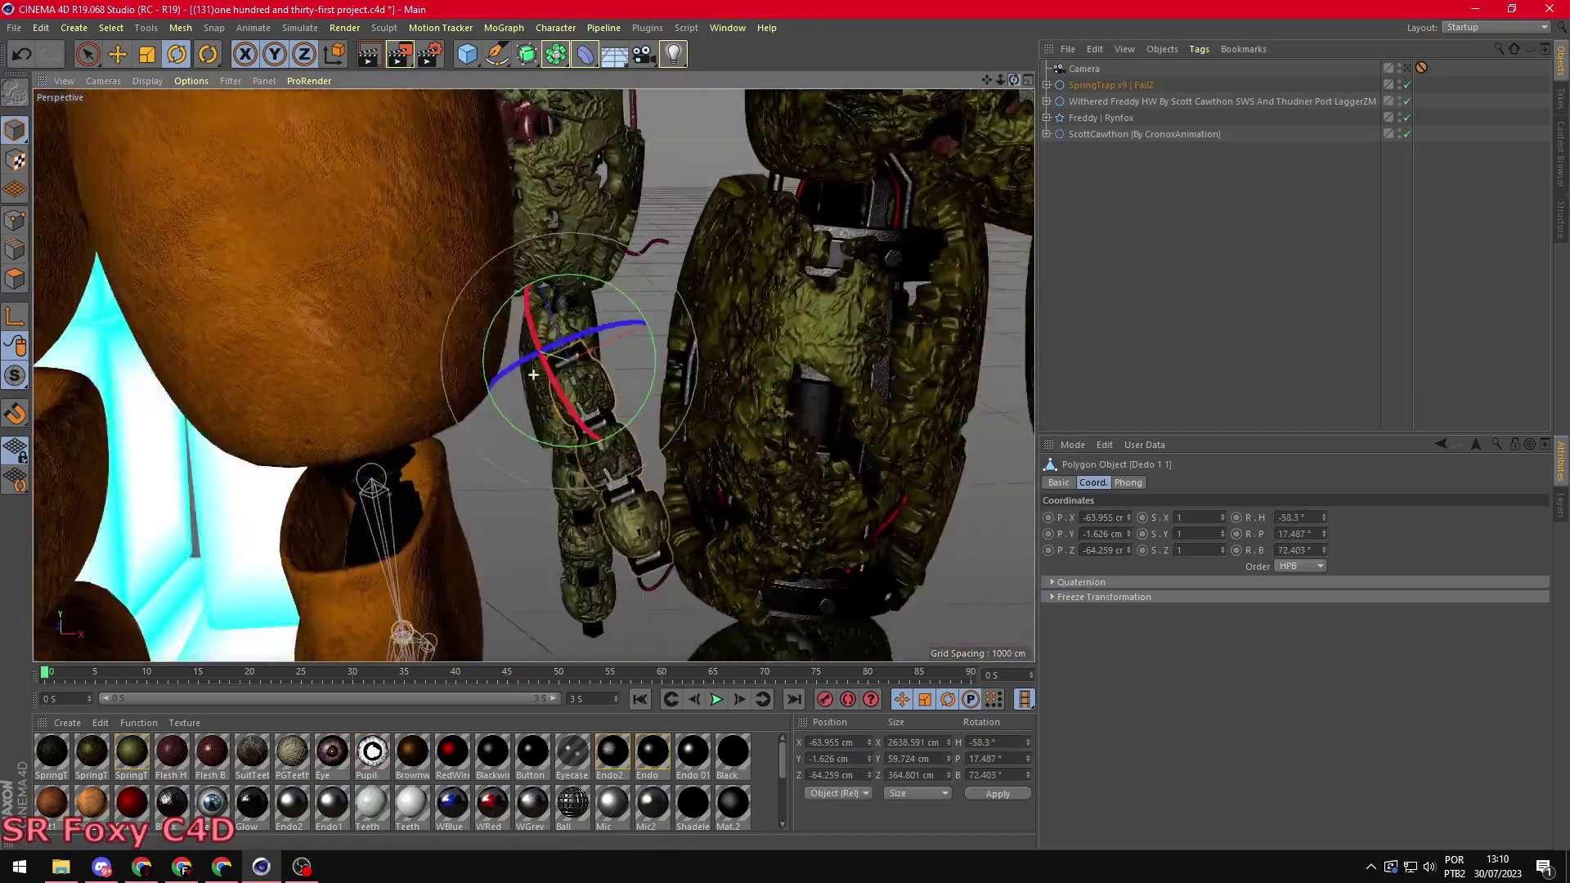
pyautogui.scroll(-5, 534, 375)
pyautogui.scroll(-2, 534, 374)
# Step: Add a light, frame it, and set its Visible Light to Volumetric
pyautogui.click(674, 53)
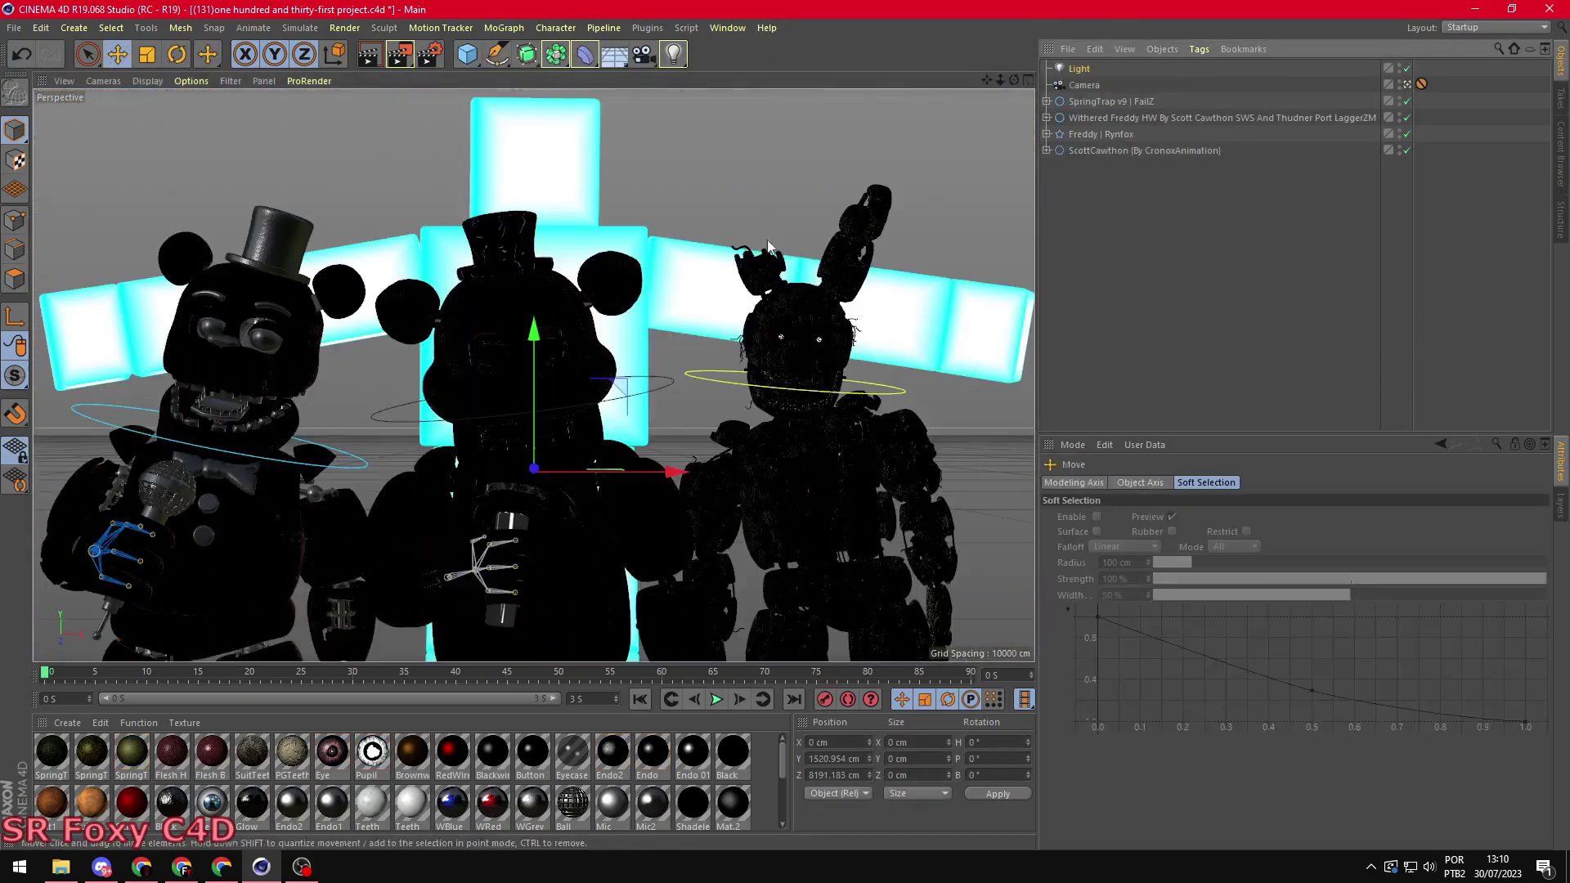
pyautogui.press('o')
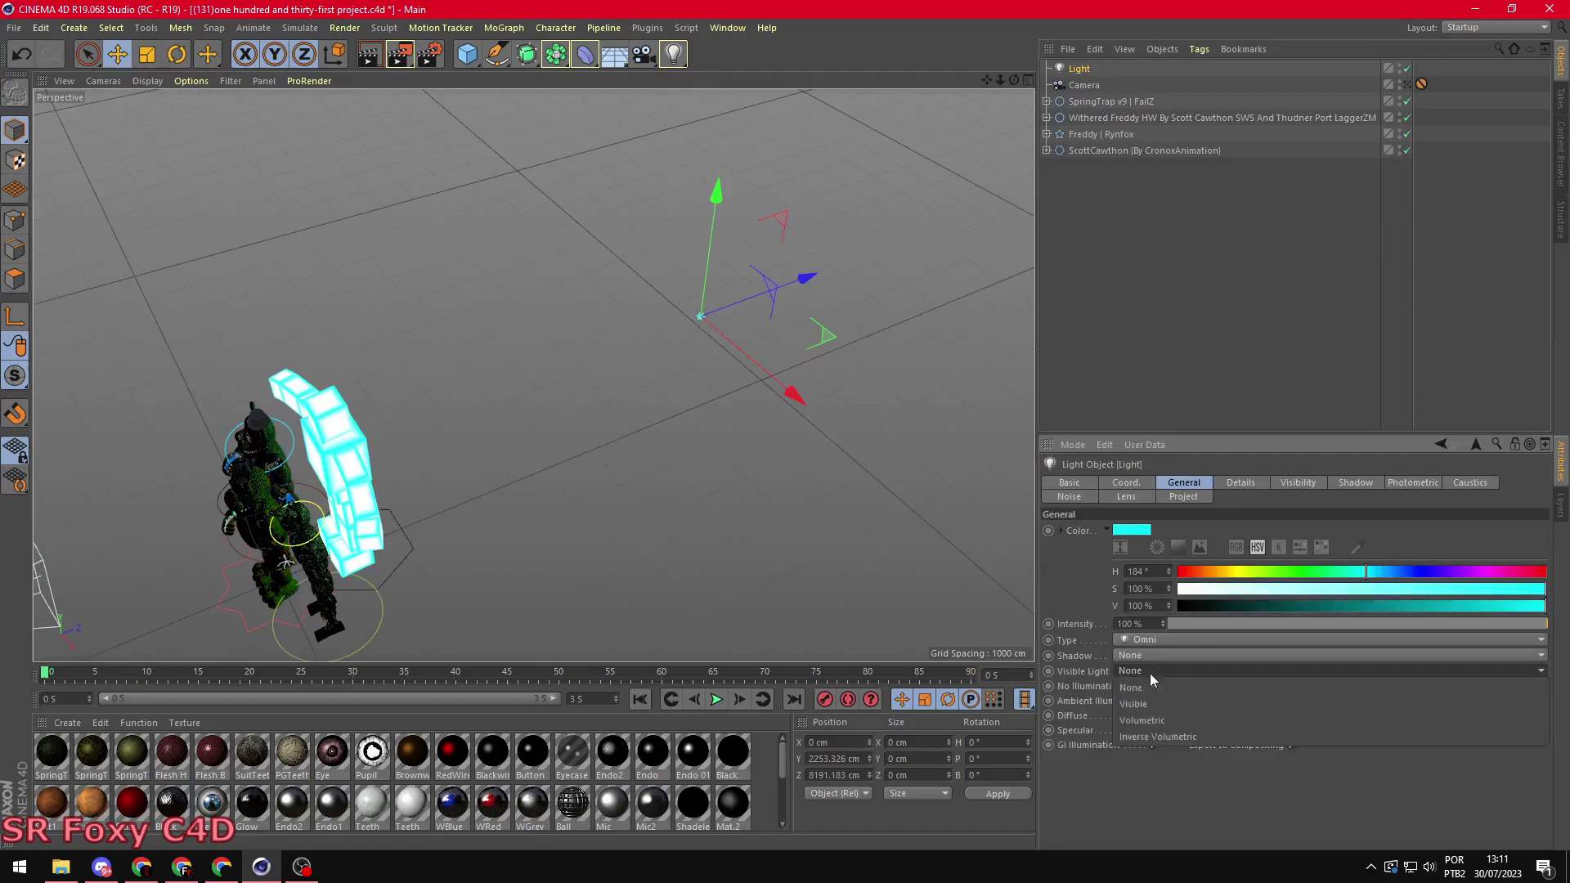
pyautogui.click(1151, 686)
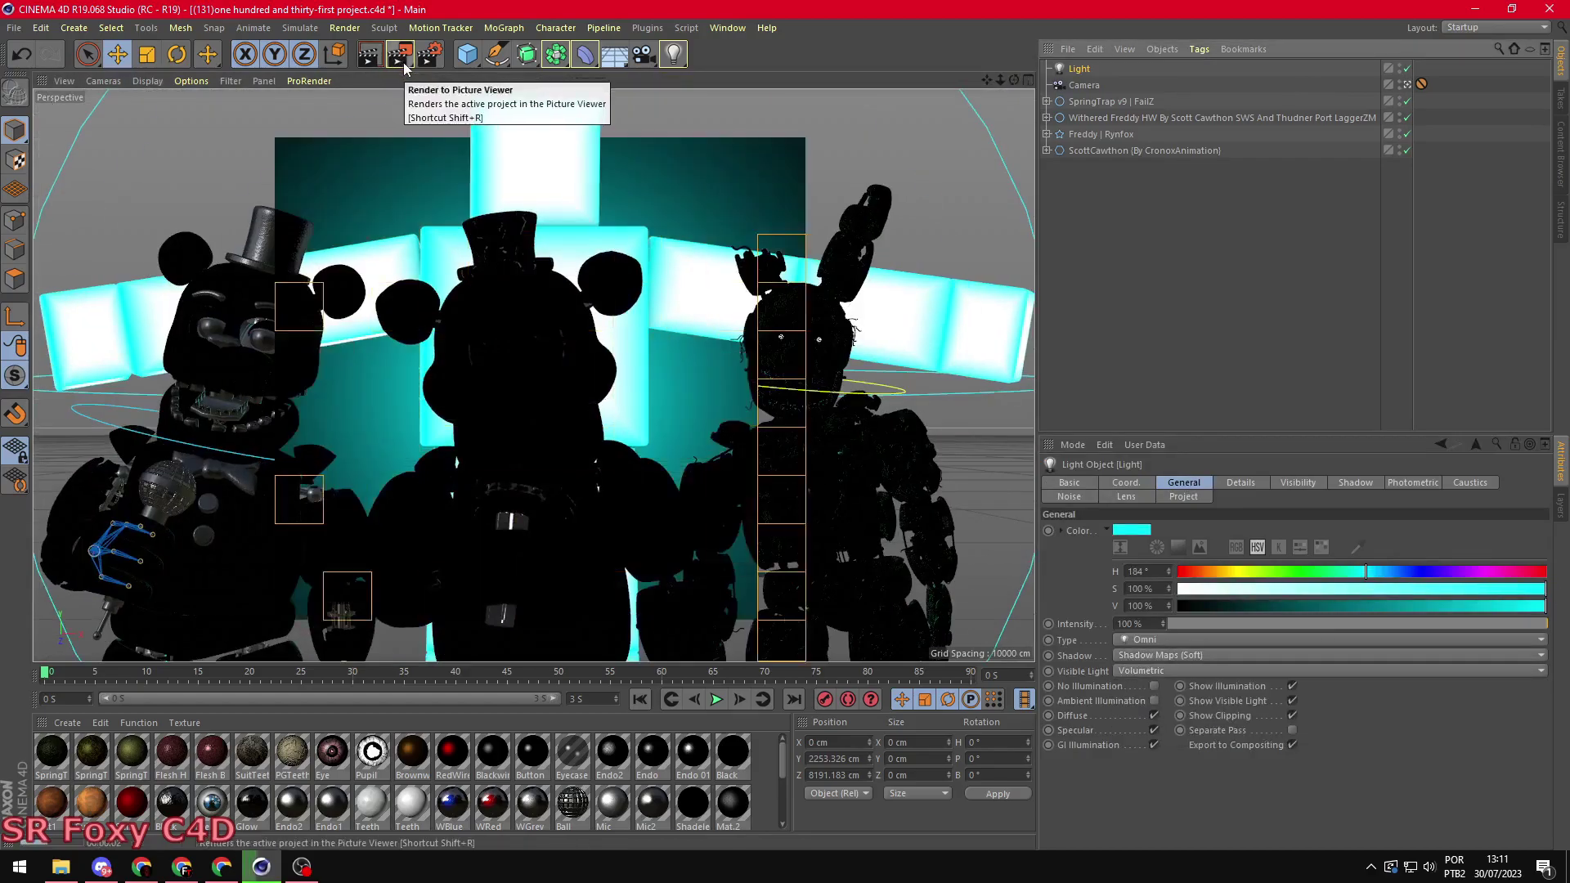
pyautogui.click(368, 53)
pyautogui.scroll(-5, 470, 159)
pyautogui.keyDown('alt'); pyautogui.moveTo(491, 369); pyautogui.dragTo(675, 368); pyautogui.keyUp('alt')
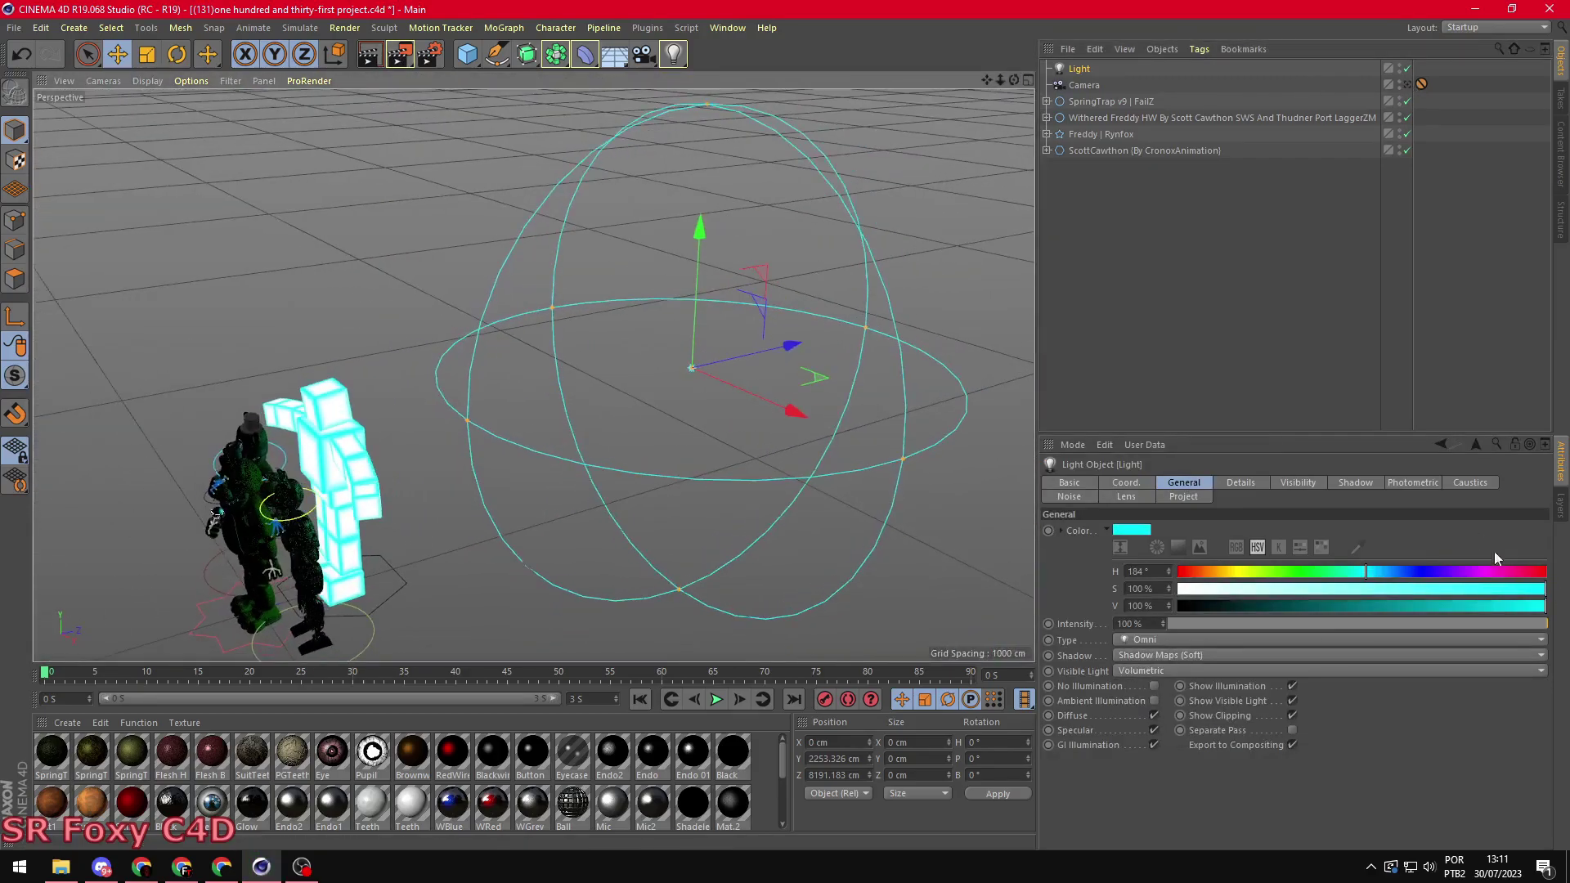
# Step: Colour the light magenta, give it turbulence noise, and add a second light, Light.1
pyautogui.click(1486, 572)
pyautogui.scroll(-3, 813, 353)
pyautogui.click(1068, 495)
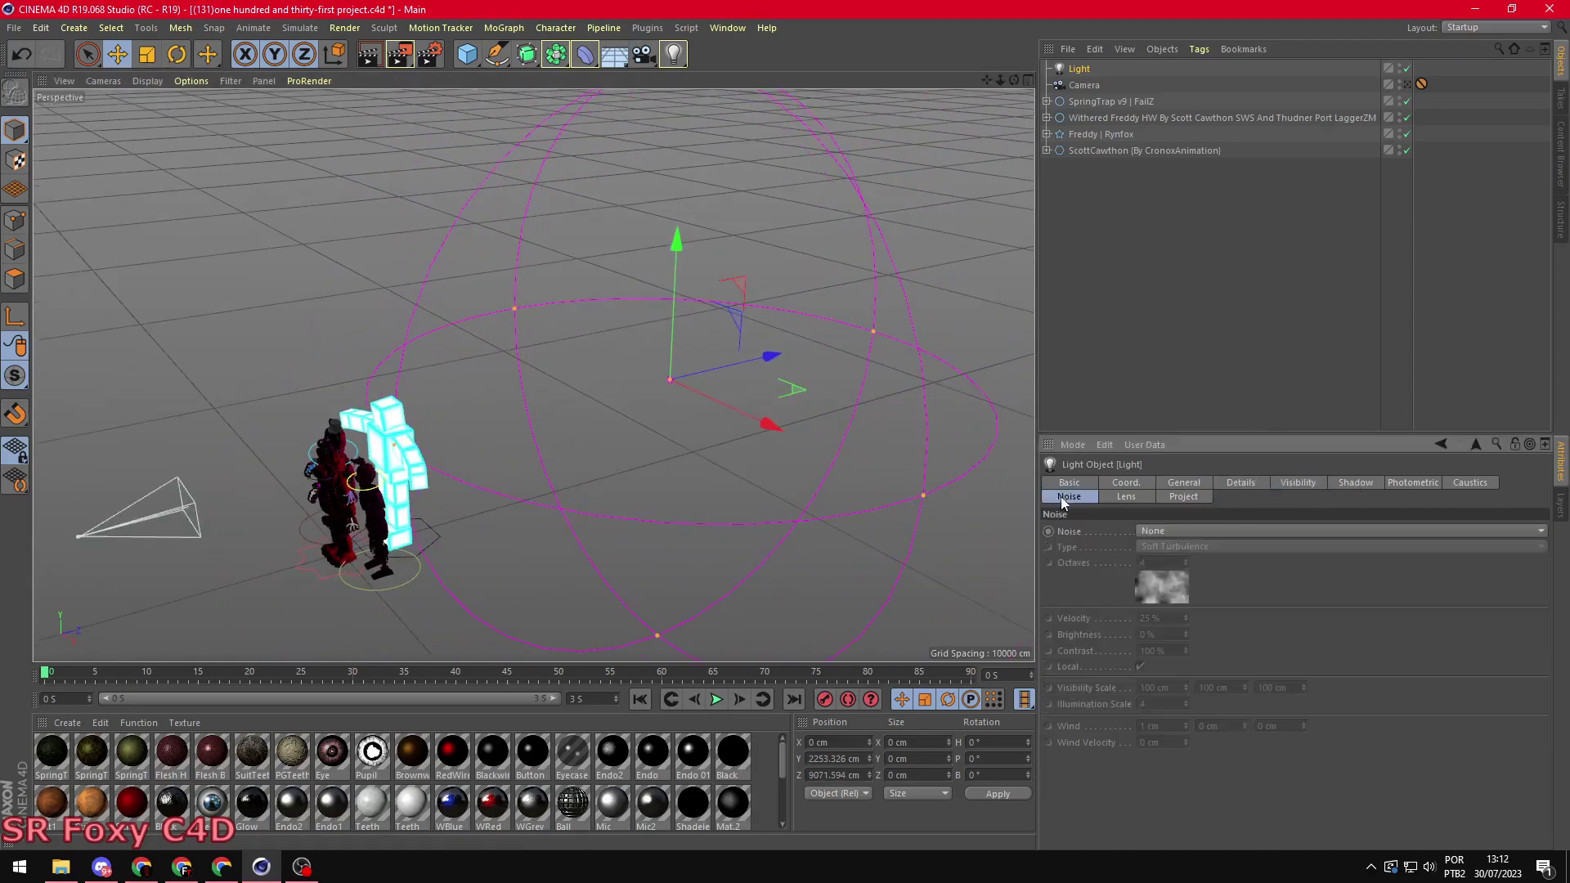
pyautogui.click(368, 52)
pyautogui.scroll(-2, 534, 368)
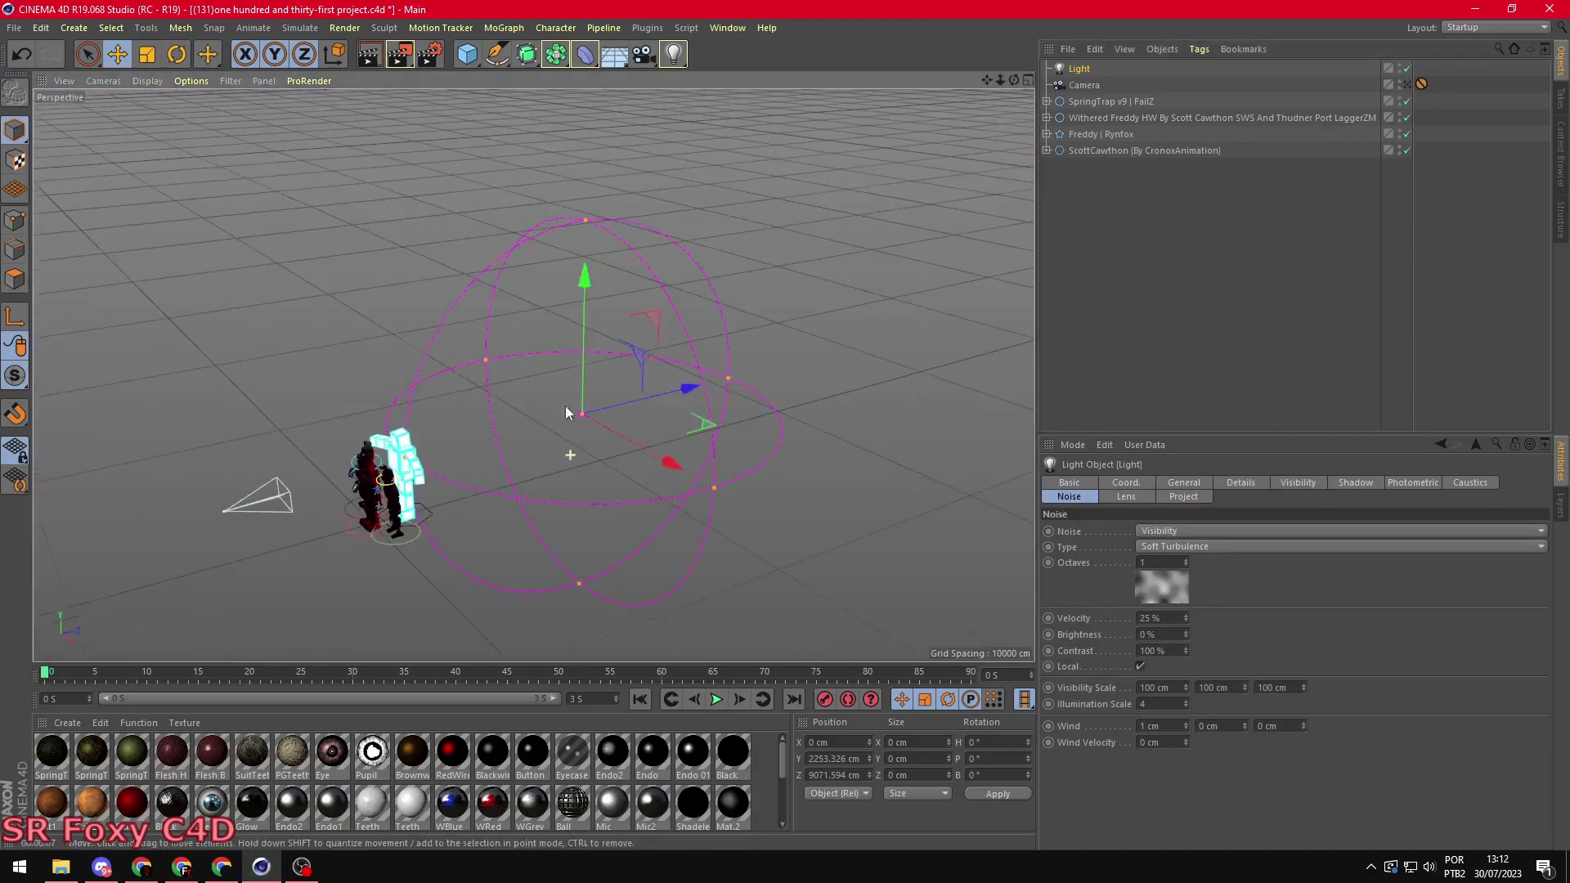
pyautogui.click(368, 52)
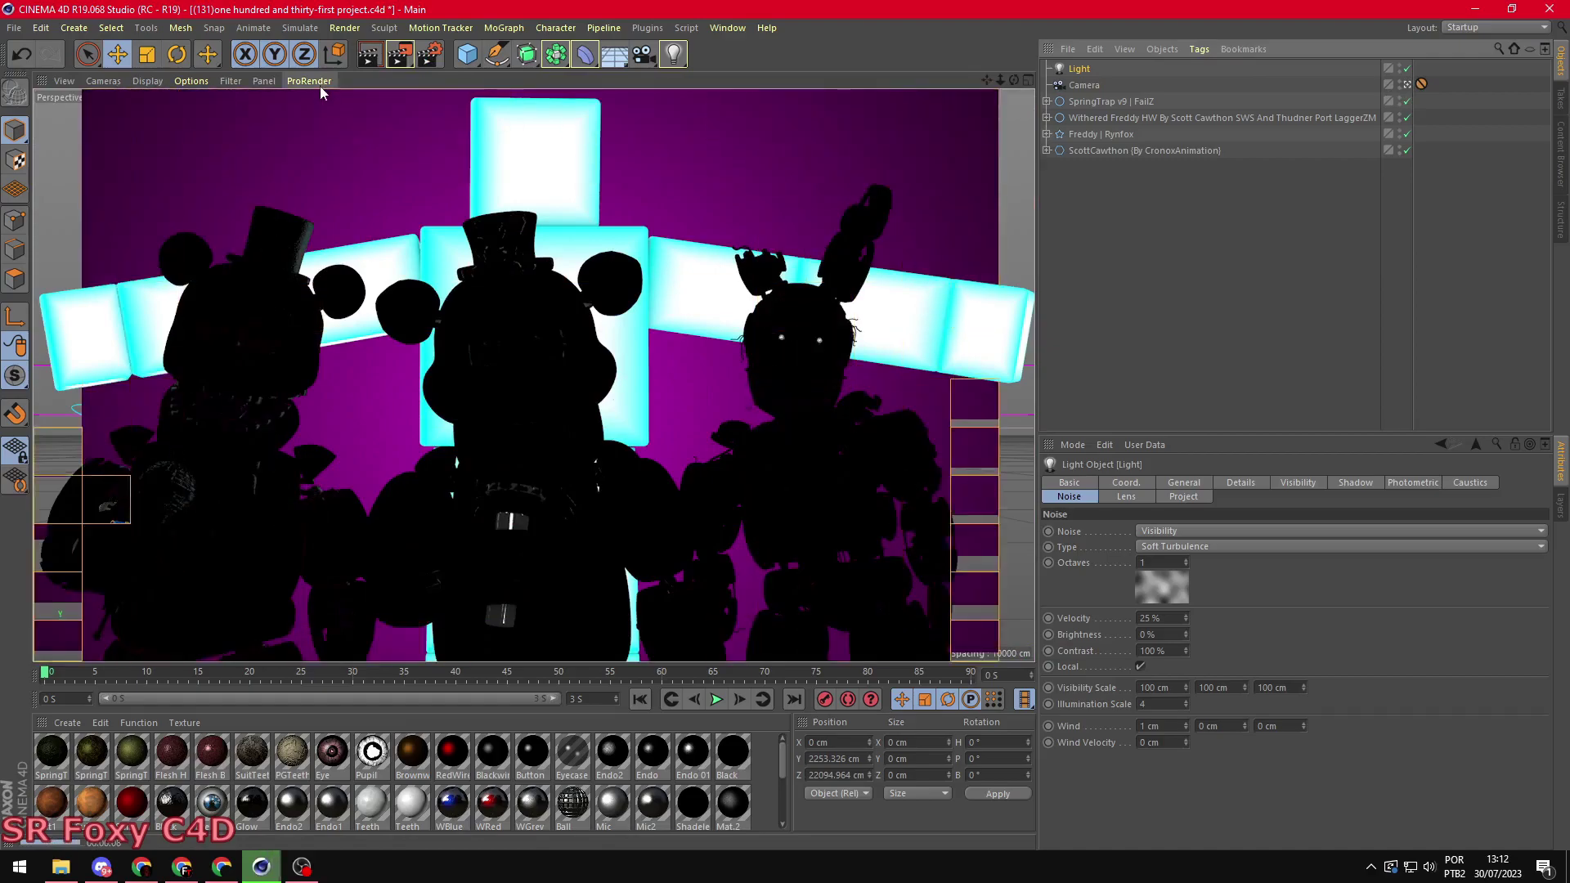
pyautogui.click(1184, 482)
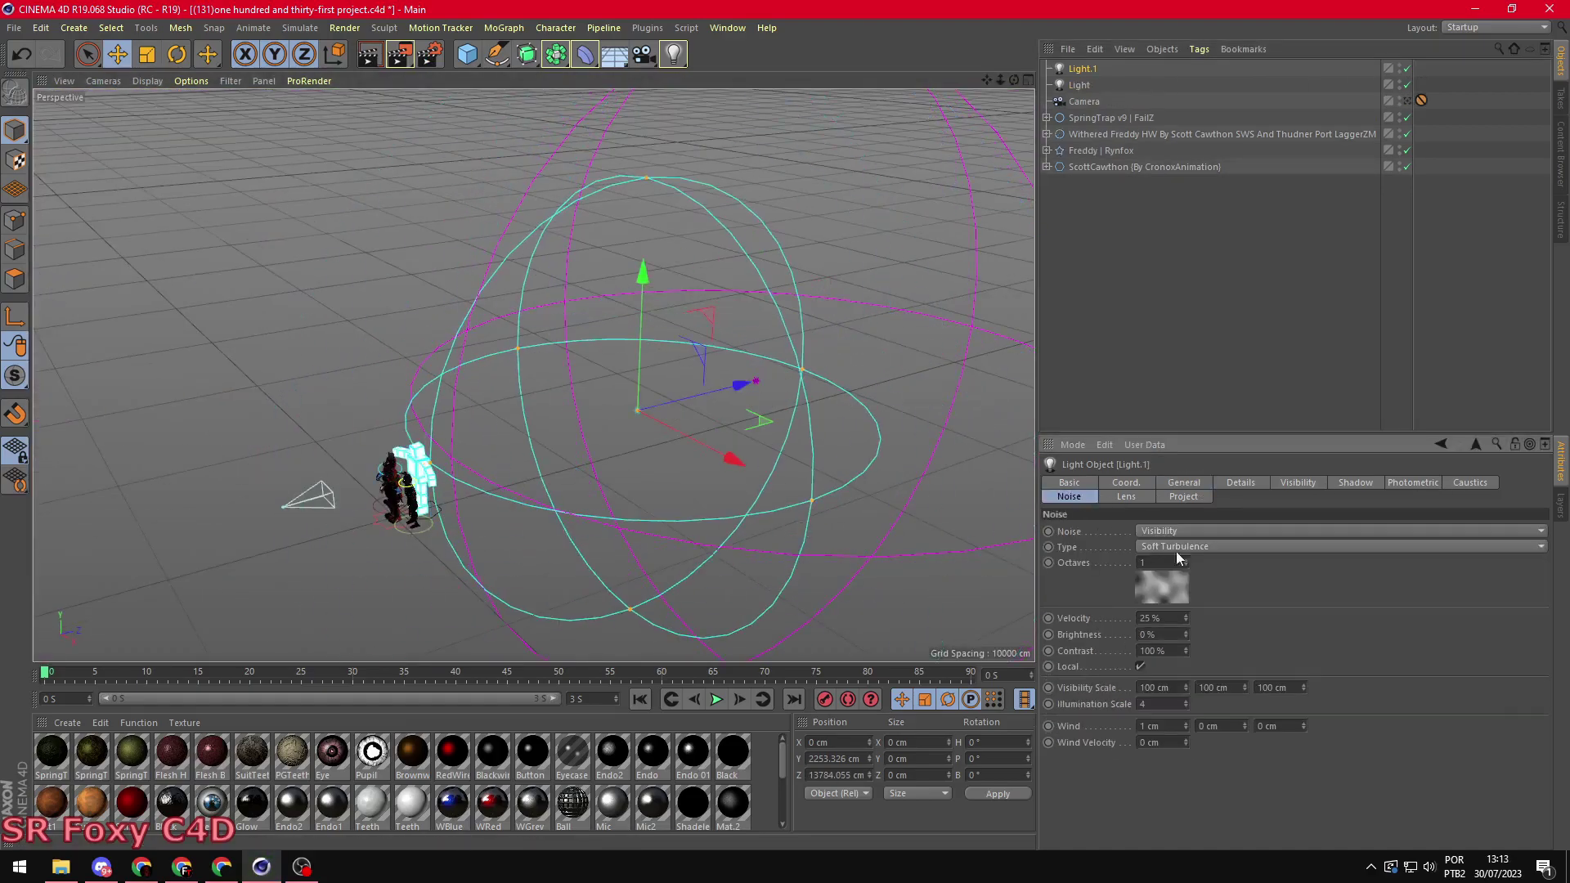
# Step: Raise Light.1 to 100% intensity, check the render, and add white lights at 0% saturation
pyautogui.click(1184, 482)
pyautogui.click(388, 57)
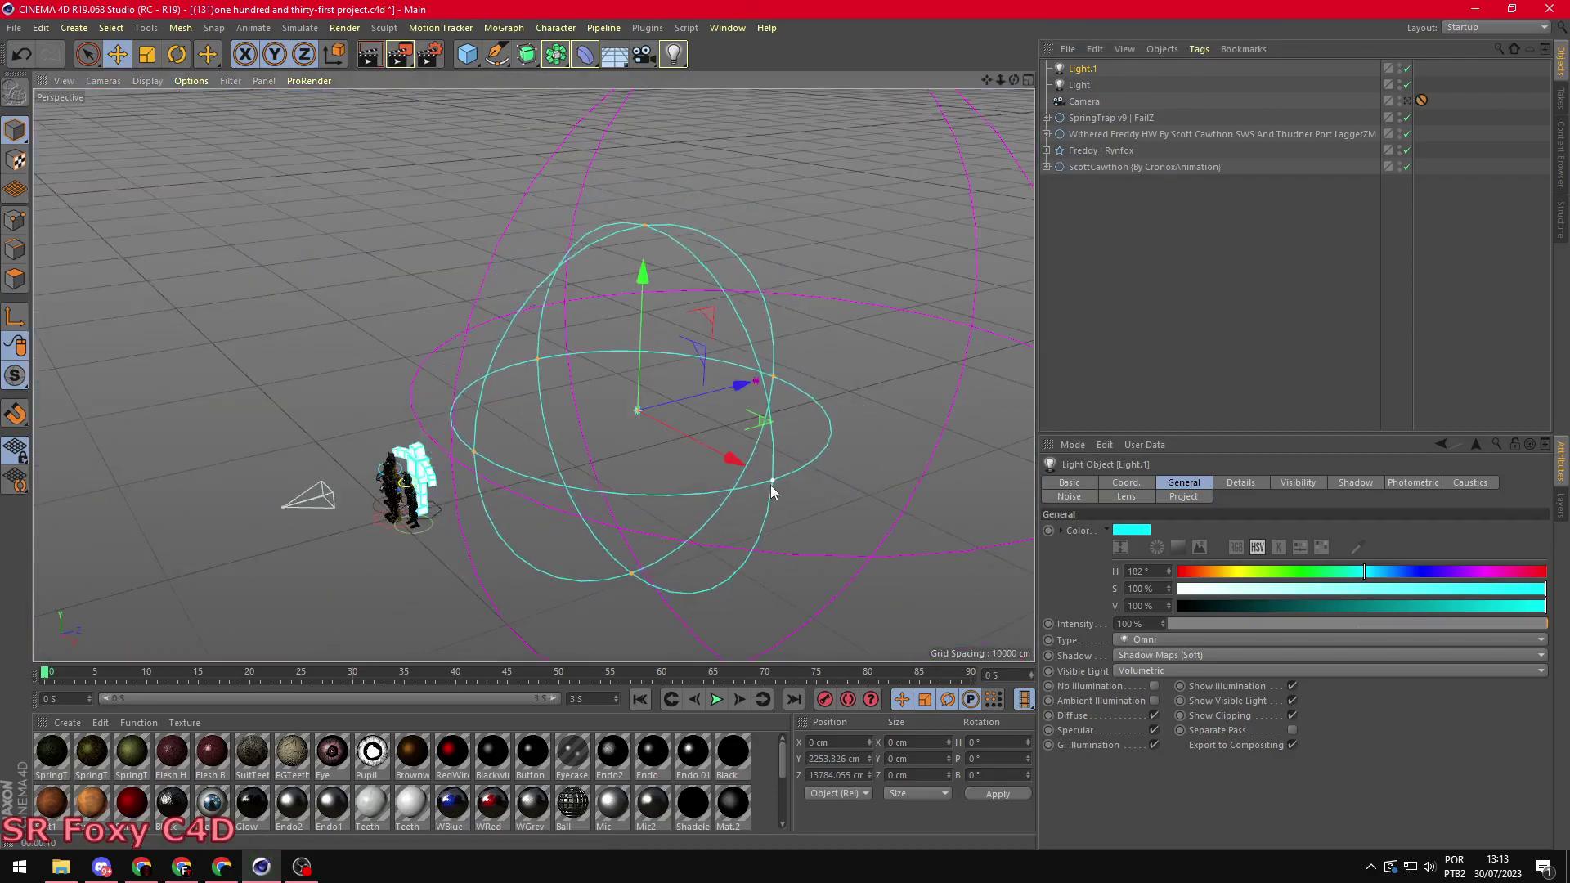
pyautogui.click(369, 56)
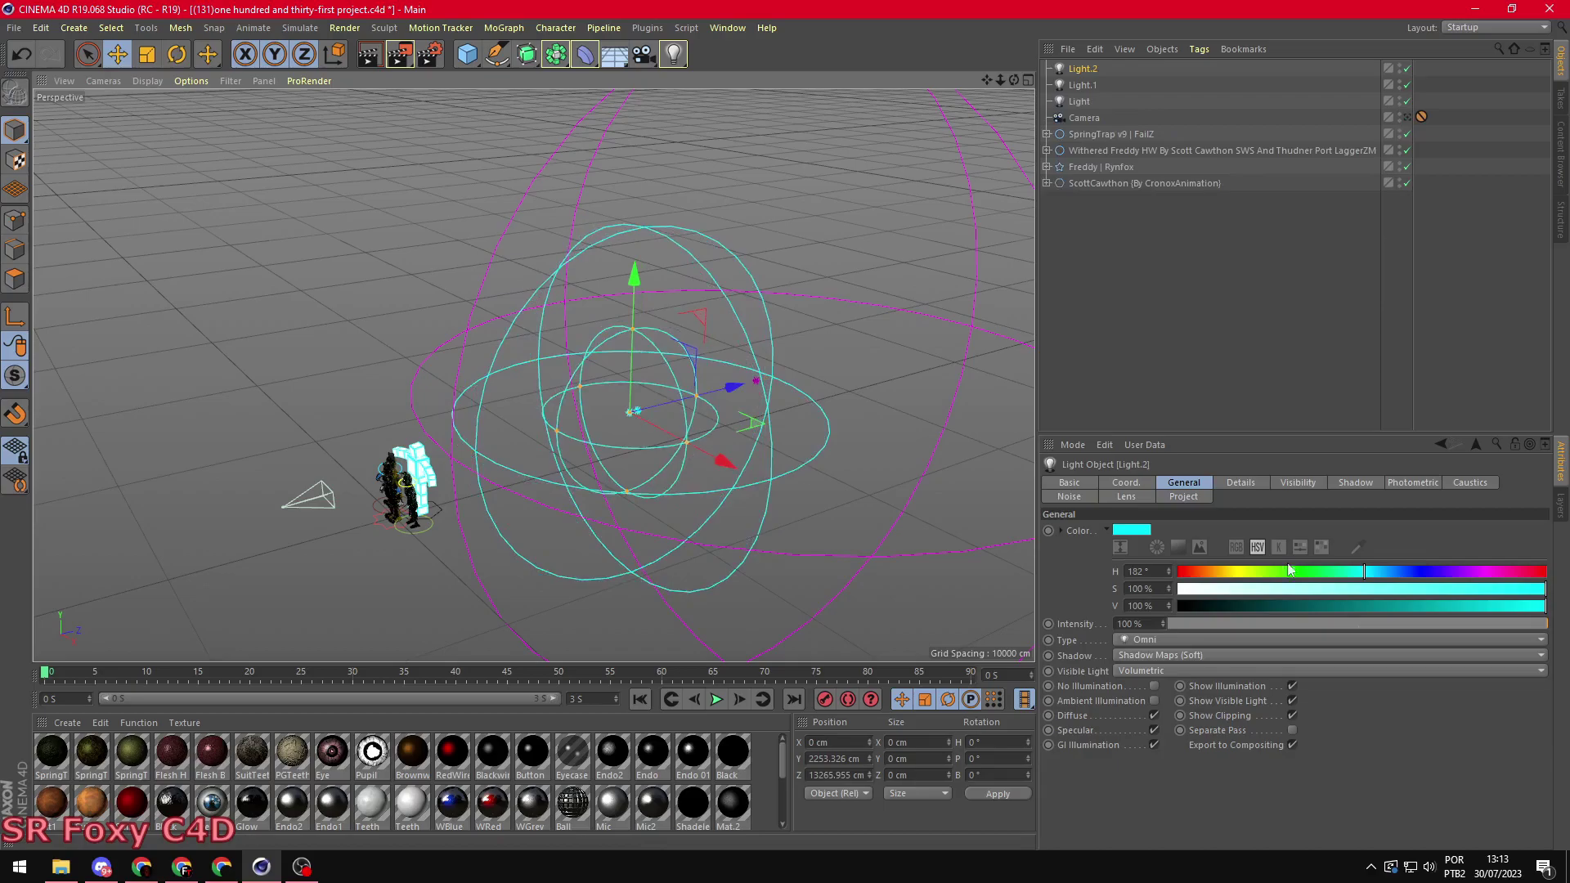
pyautogui.moveTo(1289, 590); pyautogui.dragTo(1177, 589)
pyautogui.click(369, 55)
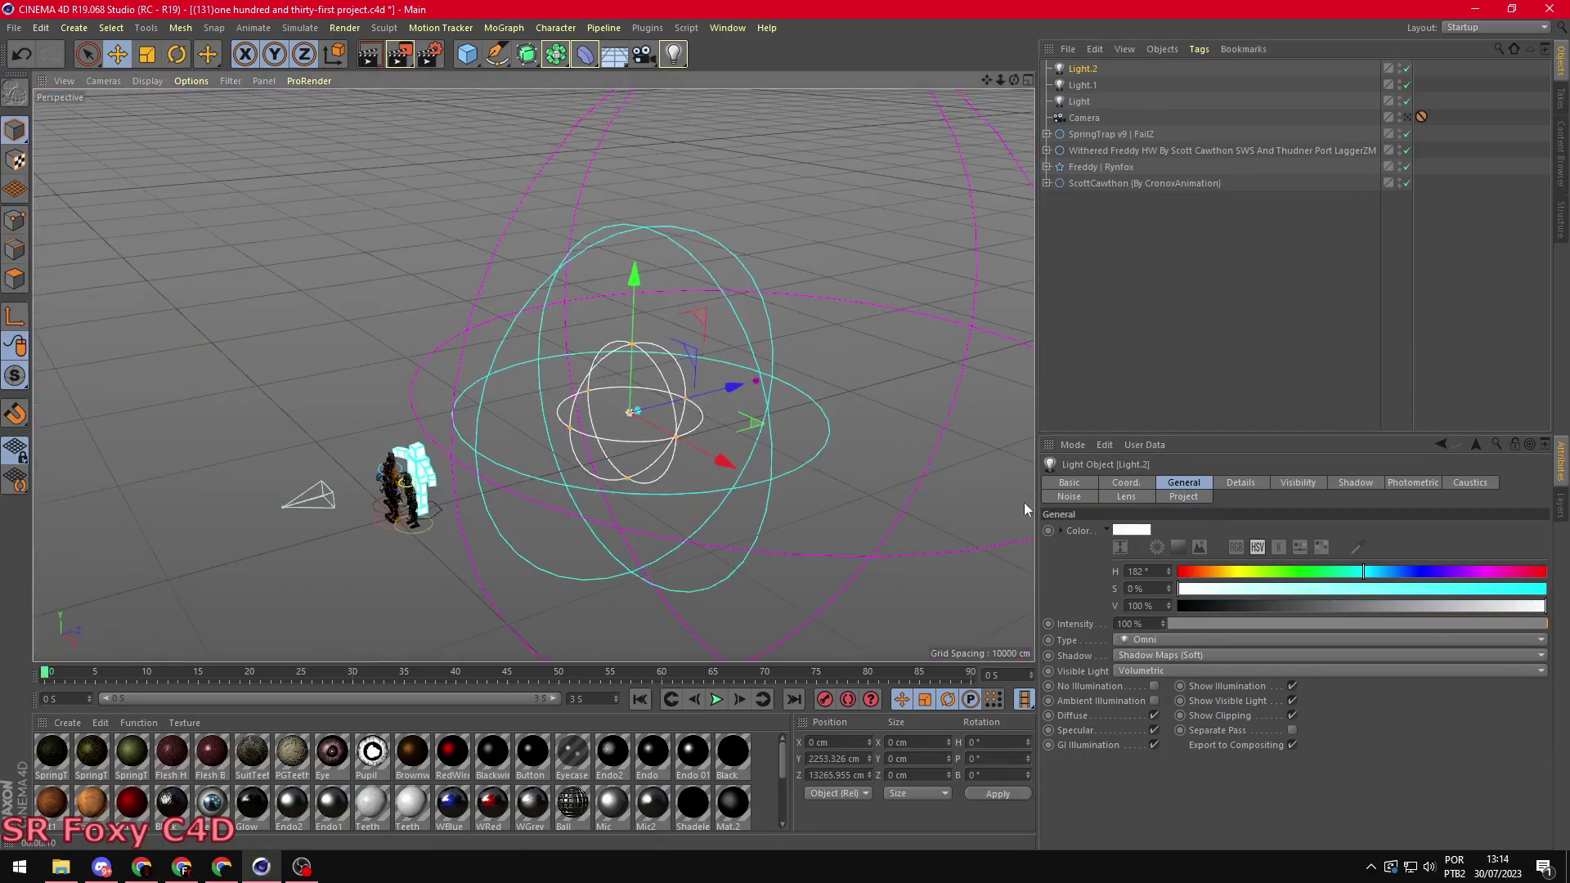
# Step: Add Light.3 and raise it above the characters
pyautogui.click(674, 54)
pyautogui.scroll(3, 534, 368)
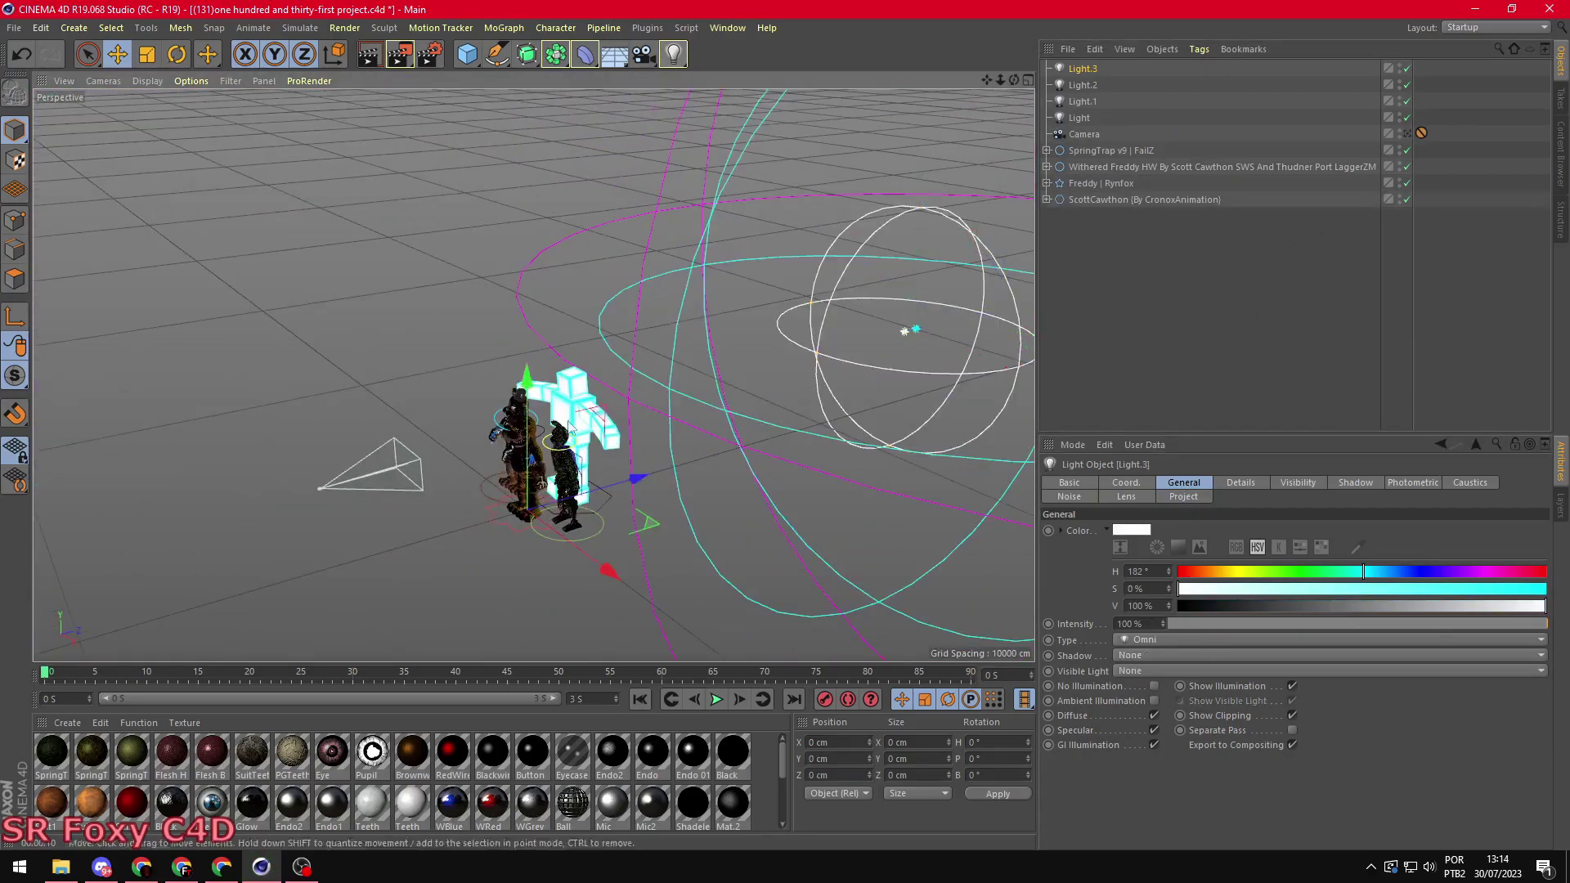
pyautogui.keyDown('alt'); pyautogui.moveTo(328, 191); pyautogui.dragTo(613, 264); pyautogui.keyUp('alt')
pyautogui.click(1212, 593)
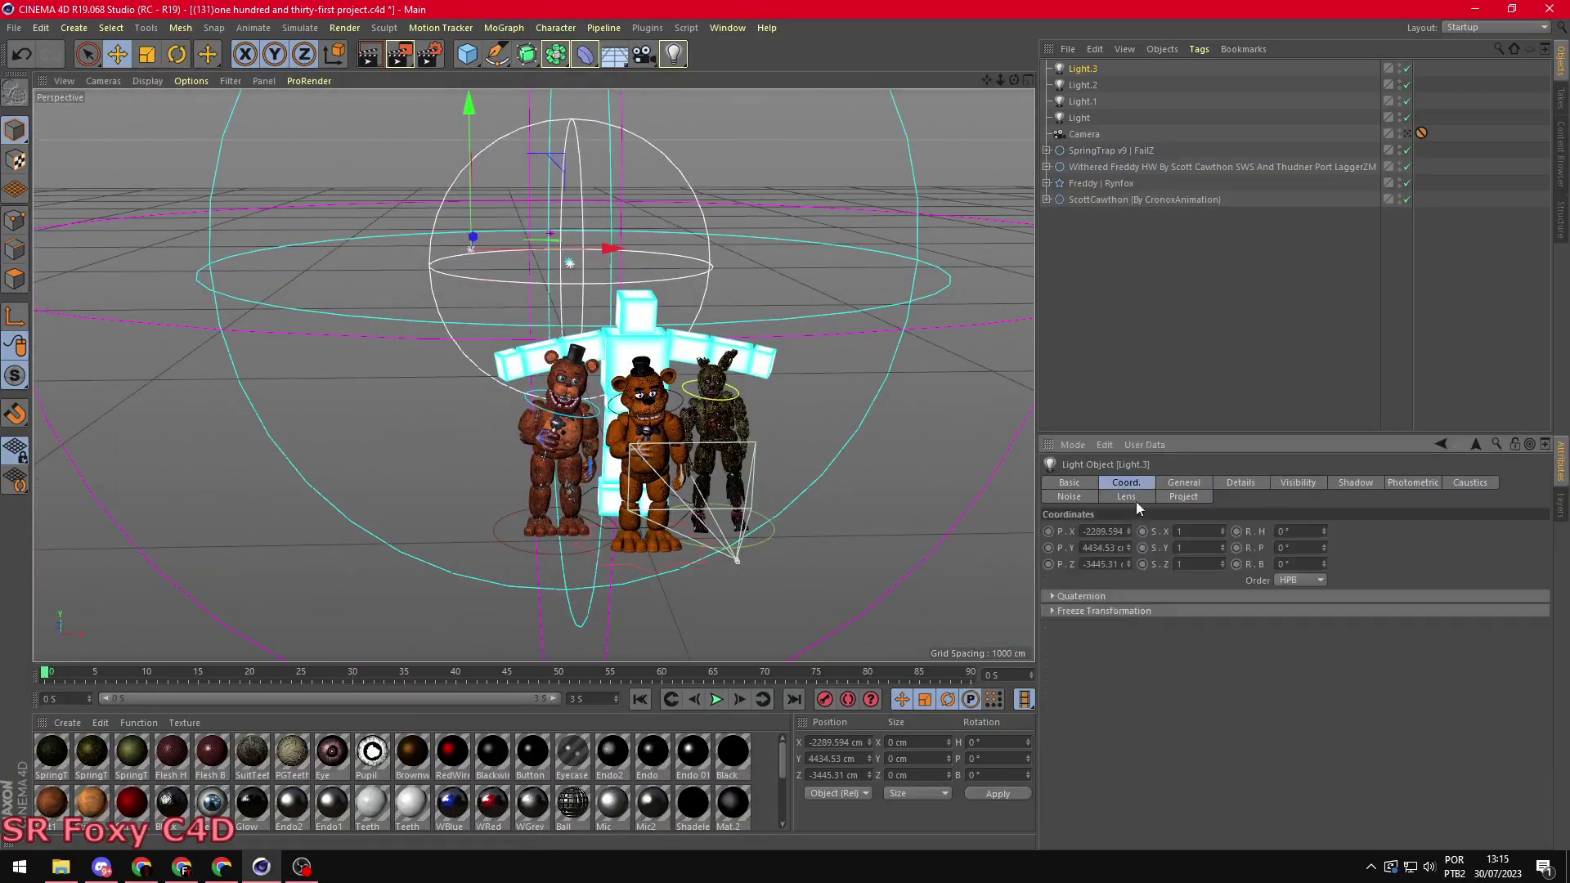
pyautogui.keyDown('alt'); pyautogui.moveTo(686, 466); pyautogui.dragTo(848, 479); pyautogui.keyUp('alt')
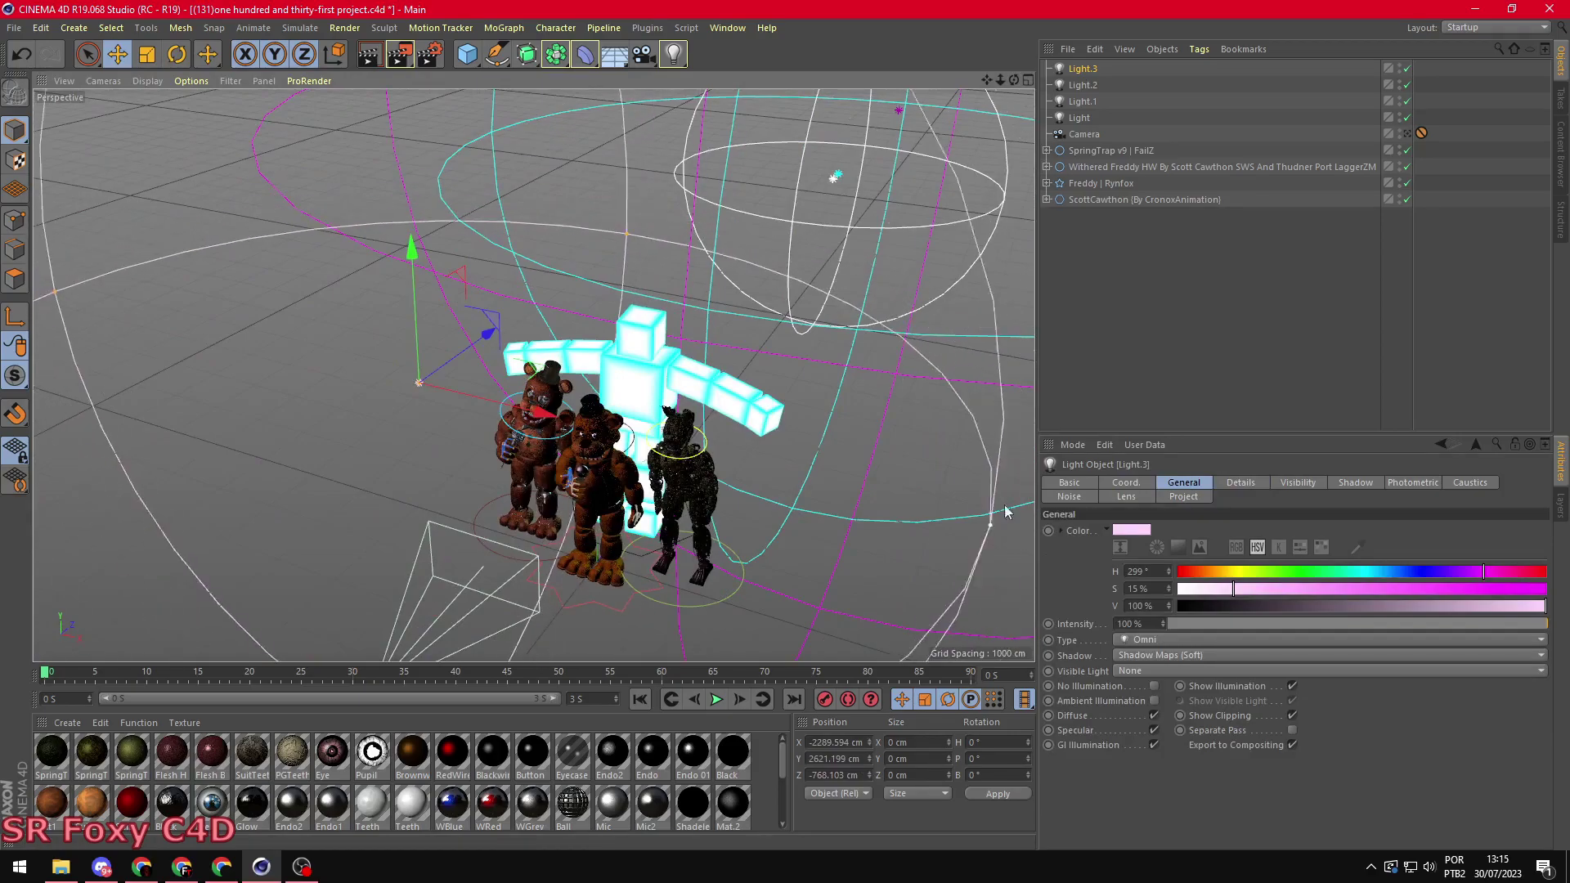
pyautogui.keyDown('alt'); pyautogui.moveTo(539, 453); pyautogui.dragTo(639, 454); pyautogui.keyUp('alt')
# Step: Add a pale cyan light in front of the characters and a lilac light at 70% intensity
pyautogui.click(1245, 596)
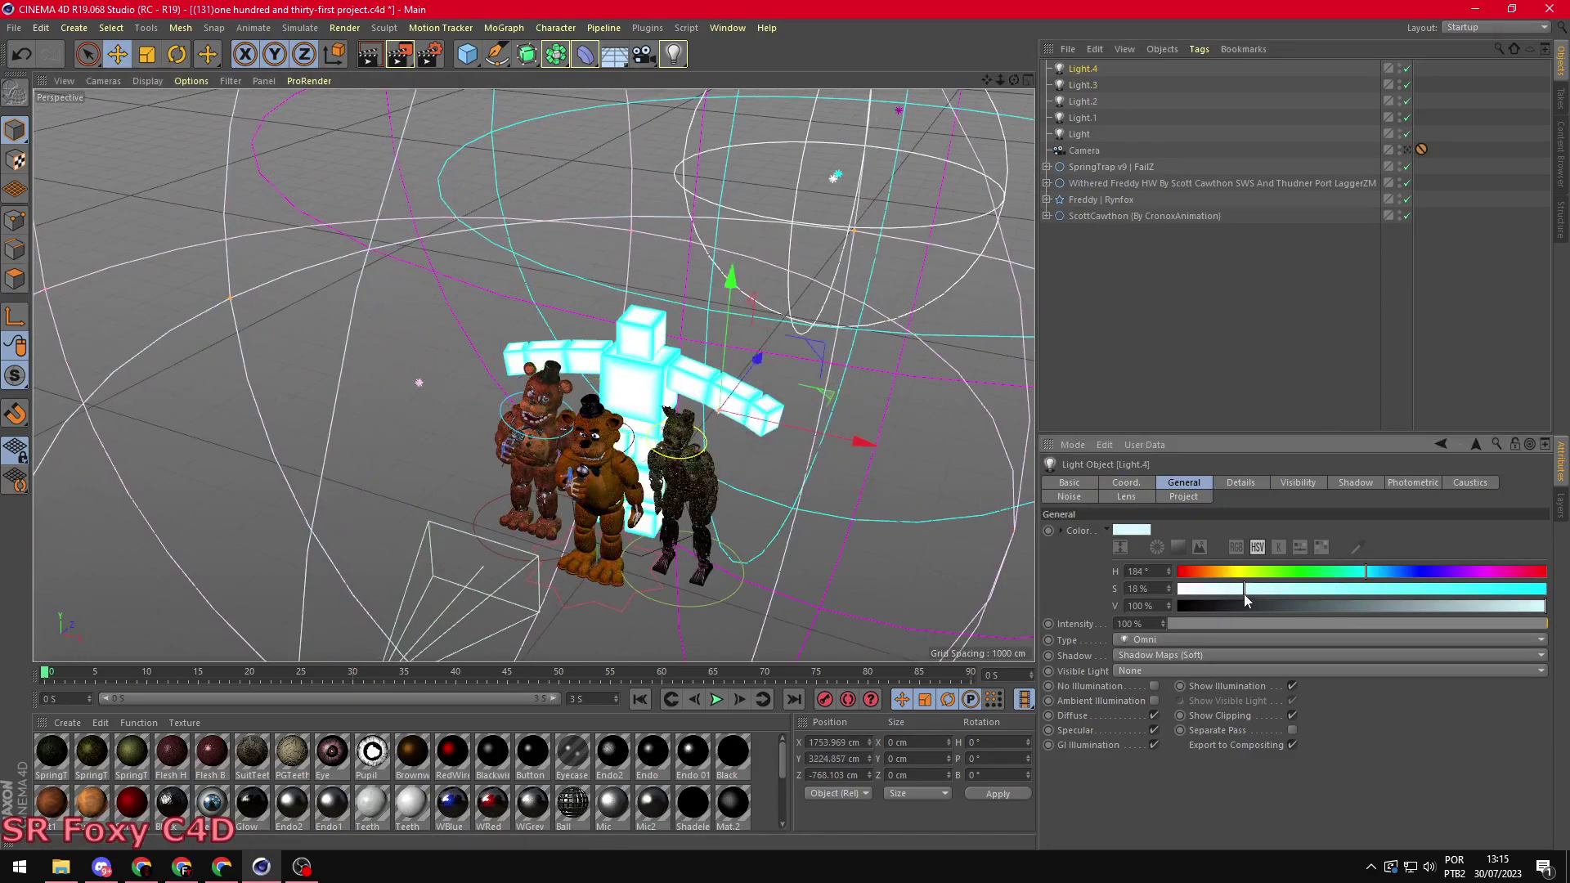
pyautogui.keyDown('ctrl'); pyautogui.moveTo(737, 282); pyautogui.dragTo(723, 355); pyautogui.keyUp('ctrl')
pyautogui.keyDown('alt'); pyautogui.moveTo(822, 537); pyautogui.dragTo(687, 491); pyautogui.keyUp('alt')
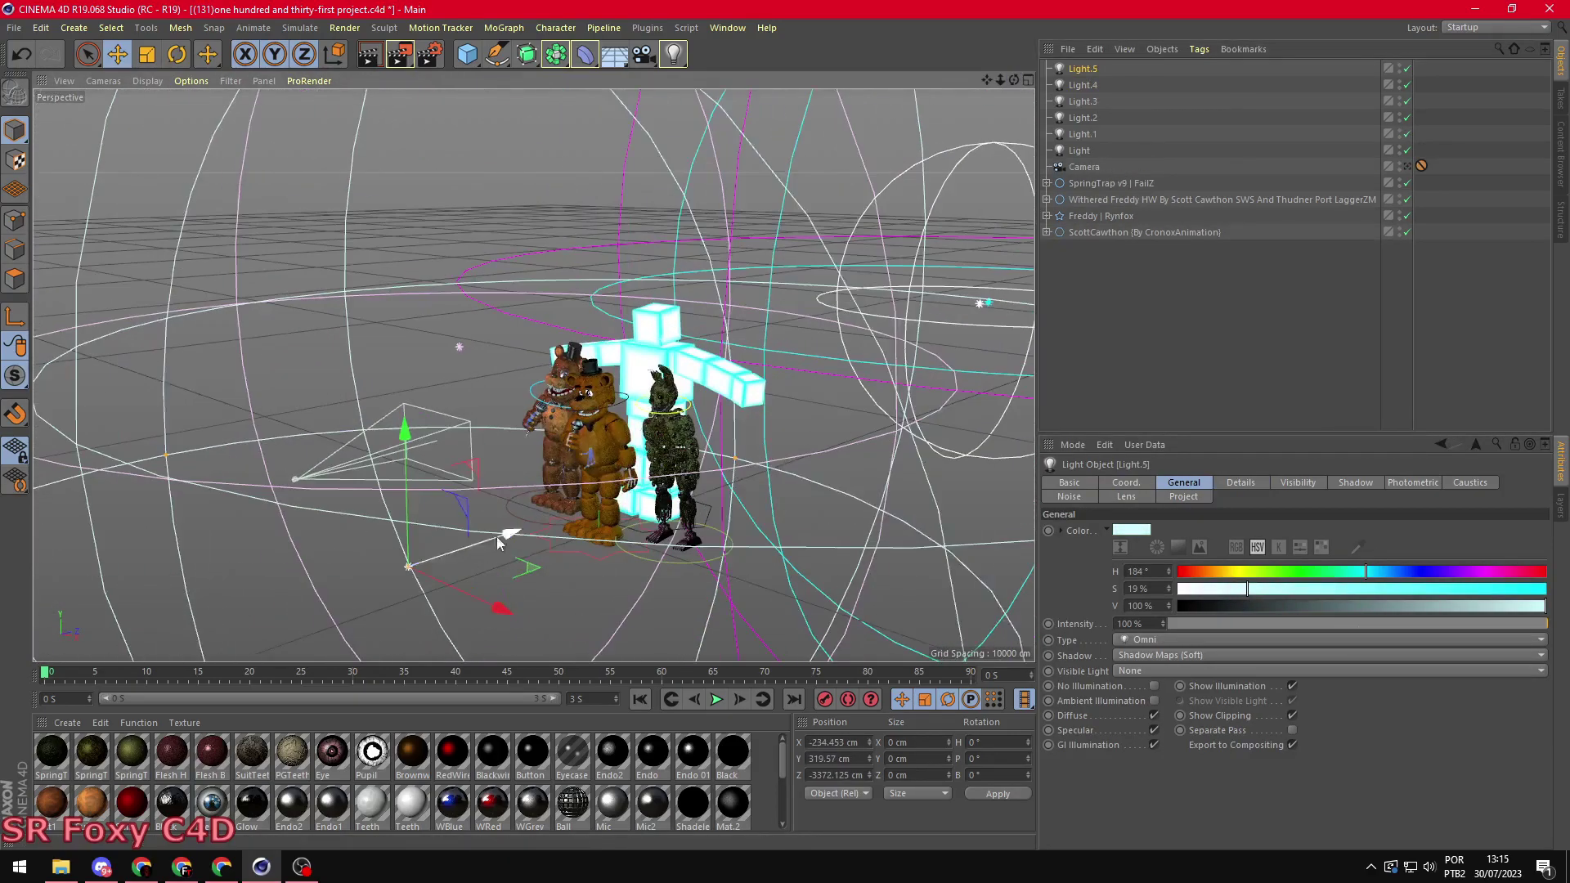
pyautogui.moveTo(1507, 623); pyautogui.dragTo(1433, 624)
pyautogui.click(1420, 166)
# Step: Render the camera view and review Light.4's settings
pyautogui.click(368, 54)
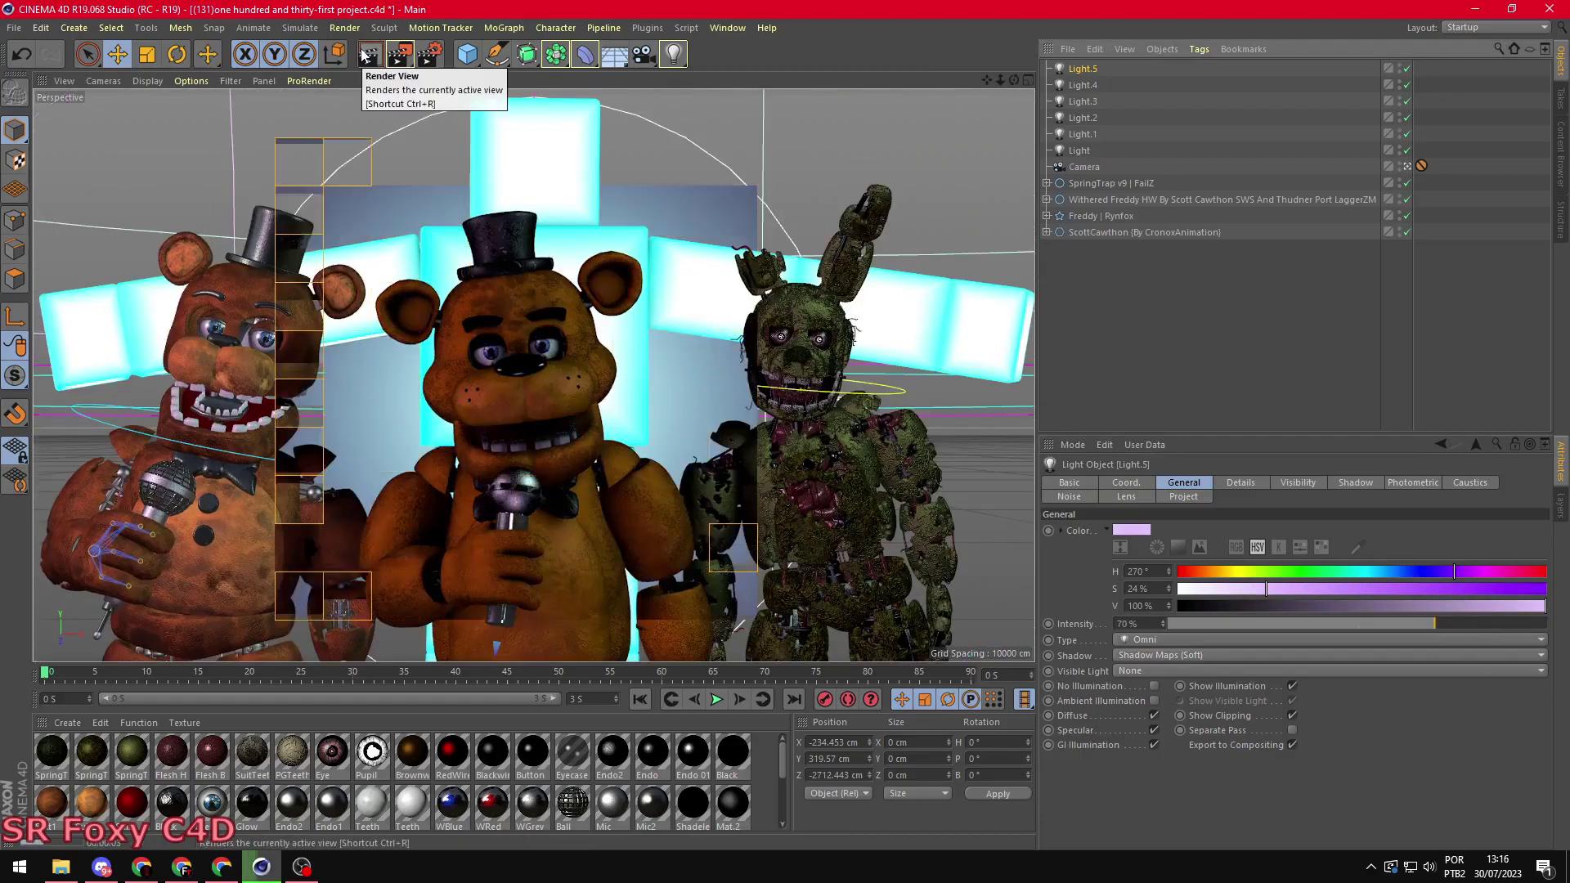
pyautogui.click(1411, 169)
pyautogui.click(546, 441)
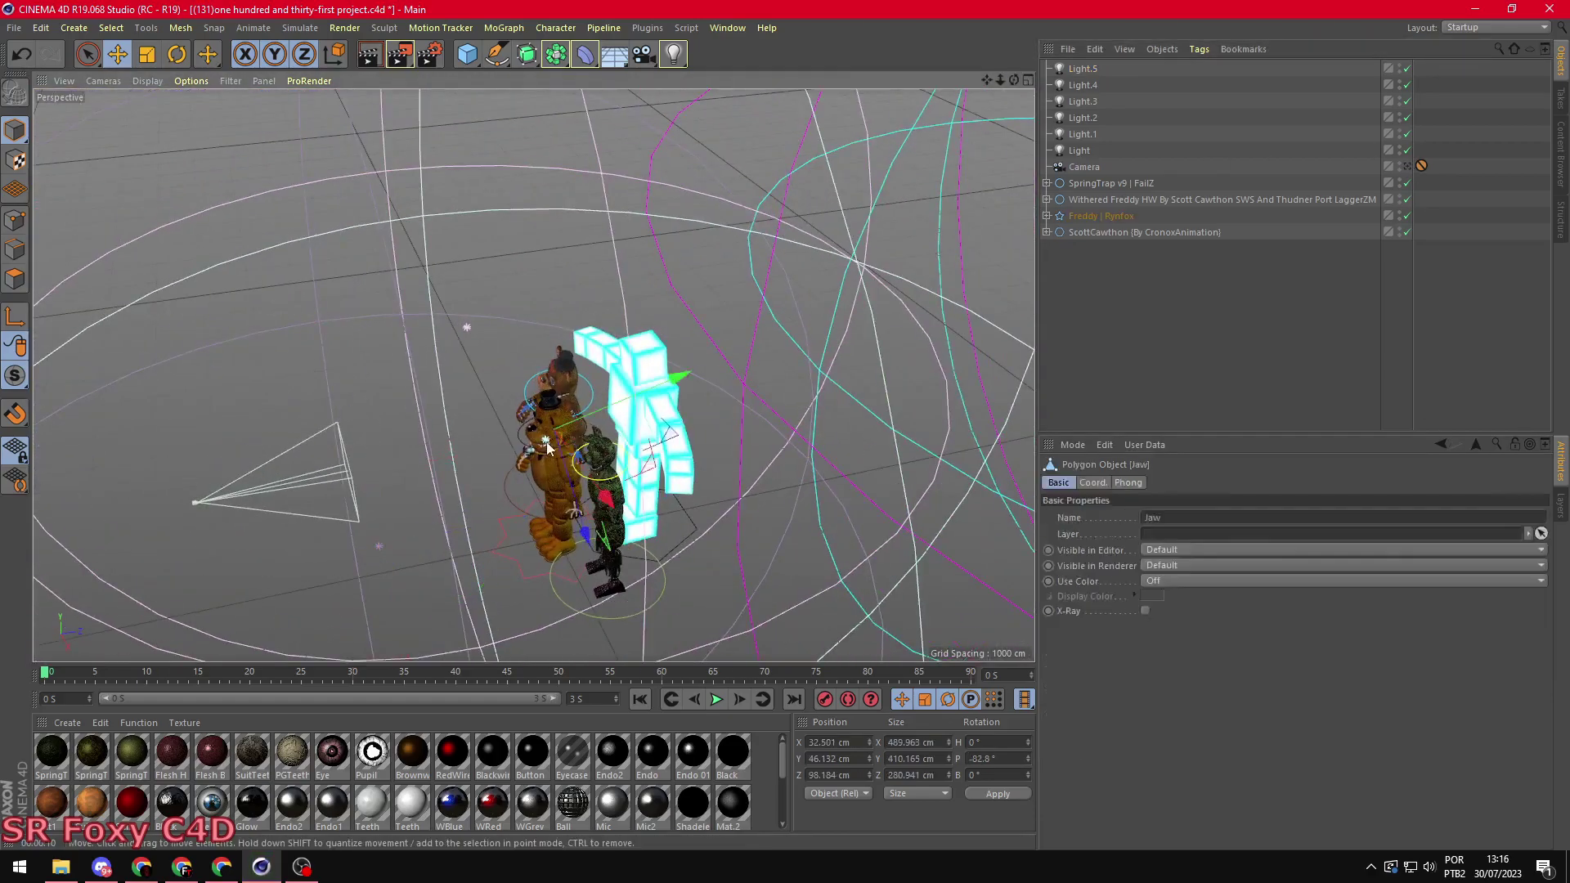
pyautogui.moveTo(547, 442)
pyautogui.keyDown('alt'); pyautogui.mouseDown()
pyautogui.moveTo(695, 416)
pyautogui.moveTo(600, 387)
pyautogui.mouseUp(); pyautogui.keyUp('alt')
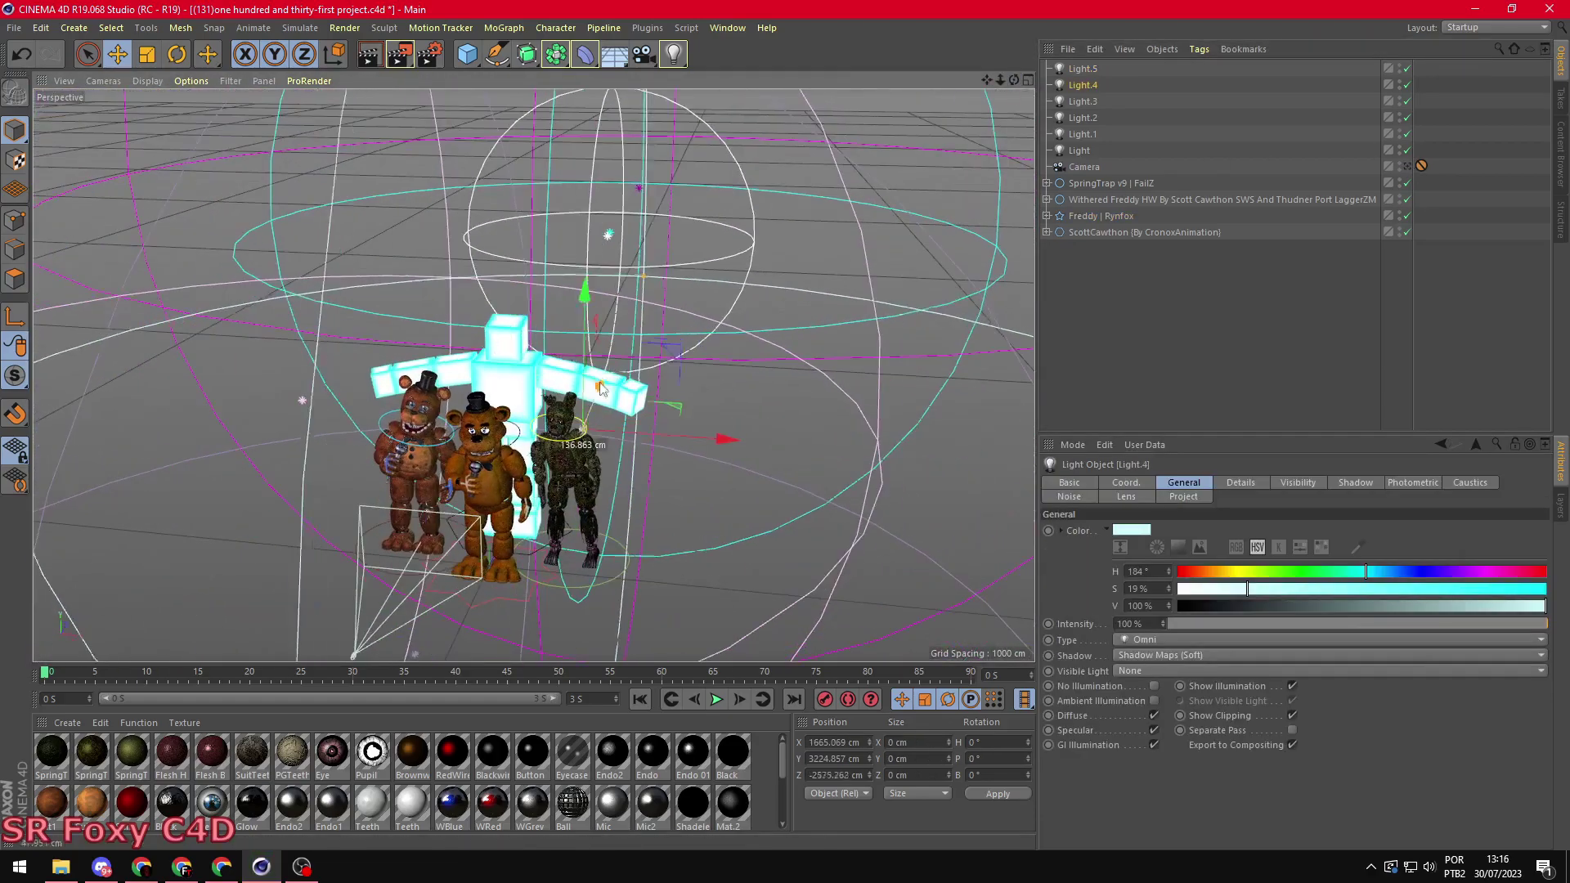
pyautogui.click(1420, 166)
pyautogui.click(369, 54)
# Step: Create the Mat material with Glow and a Gradient colour texture, then render the view
pyautogui.doubleClick(430, 800)
pyautogui.doubleClick(371, 800)
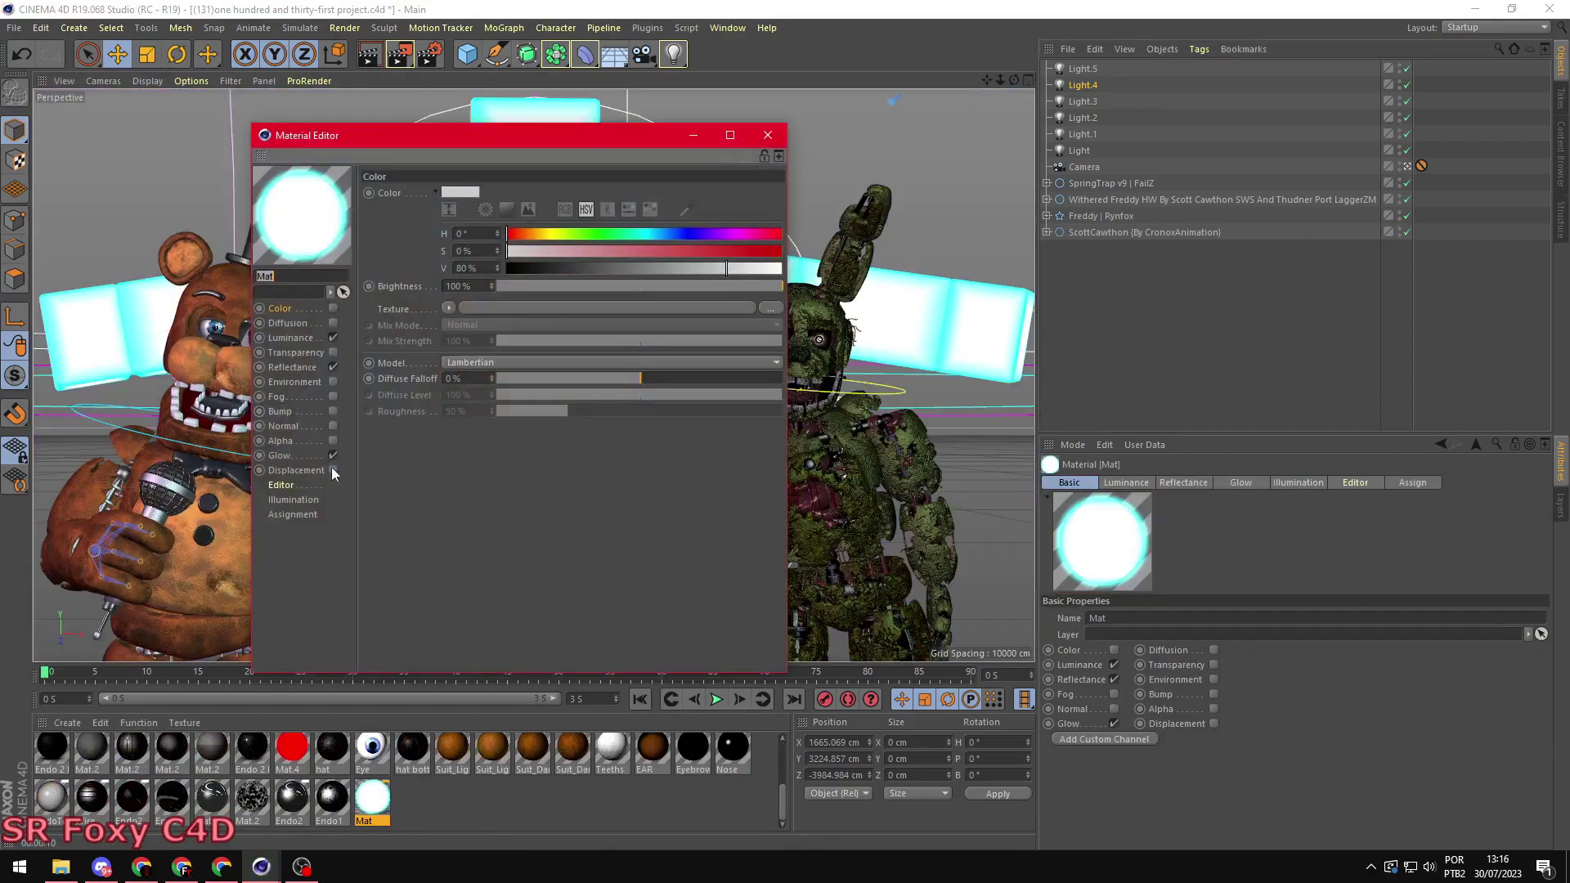
pyautogui.click(280, 455)
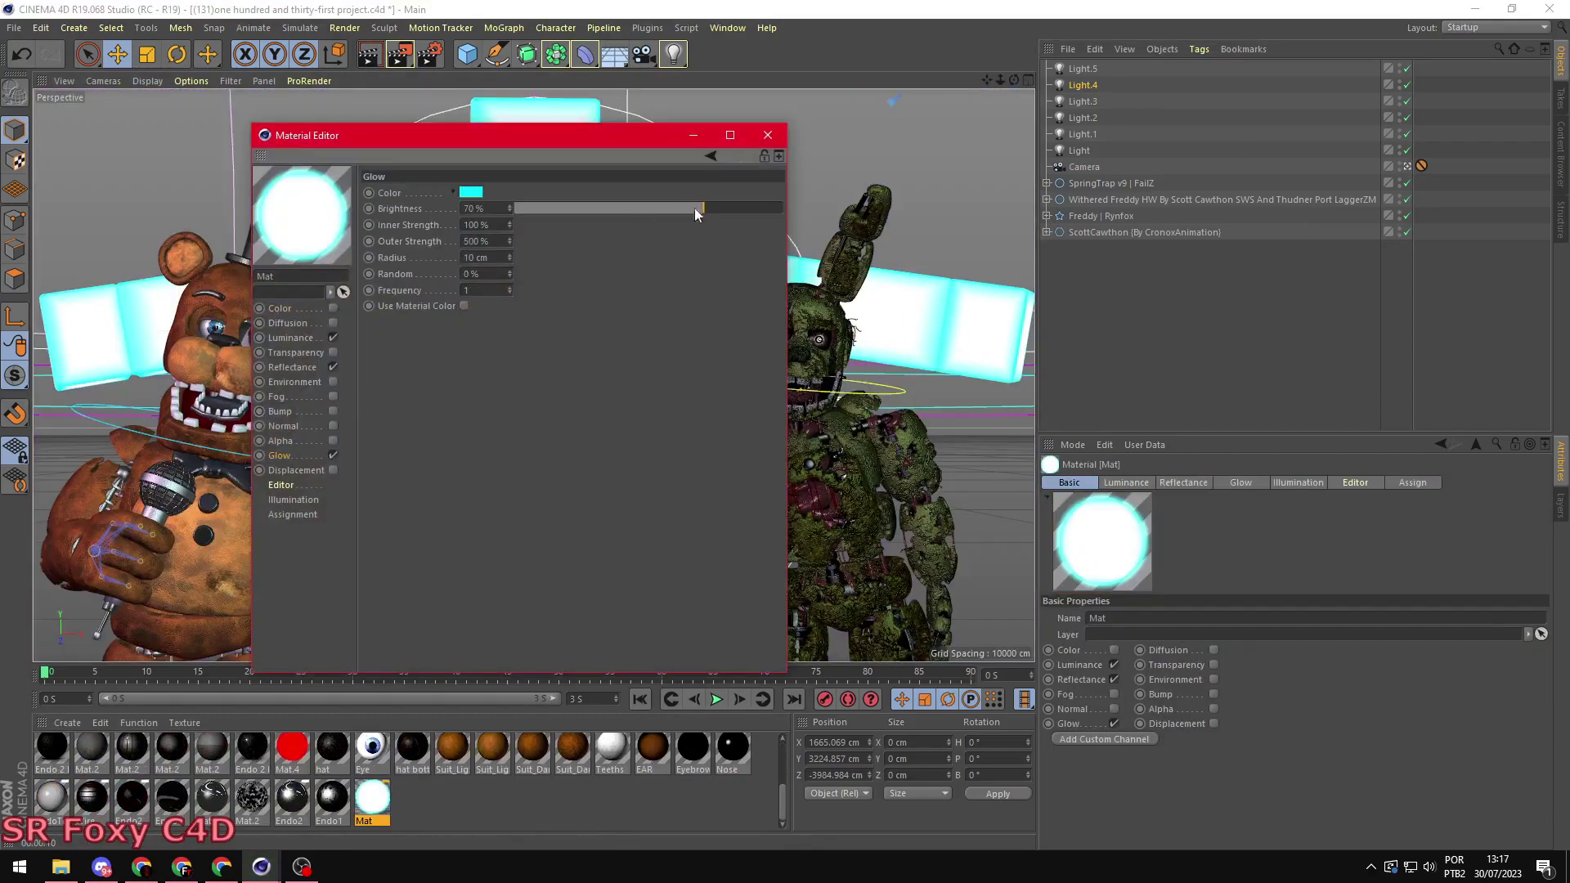
pyautogui.click(279, 309)
pyautogui.click(767, 135)
pyautogui.click(367, 55)
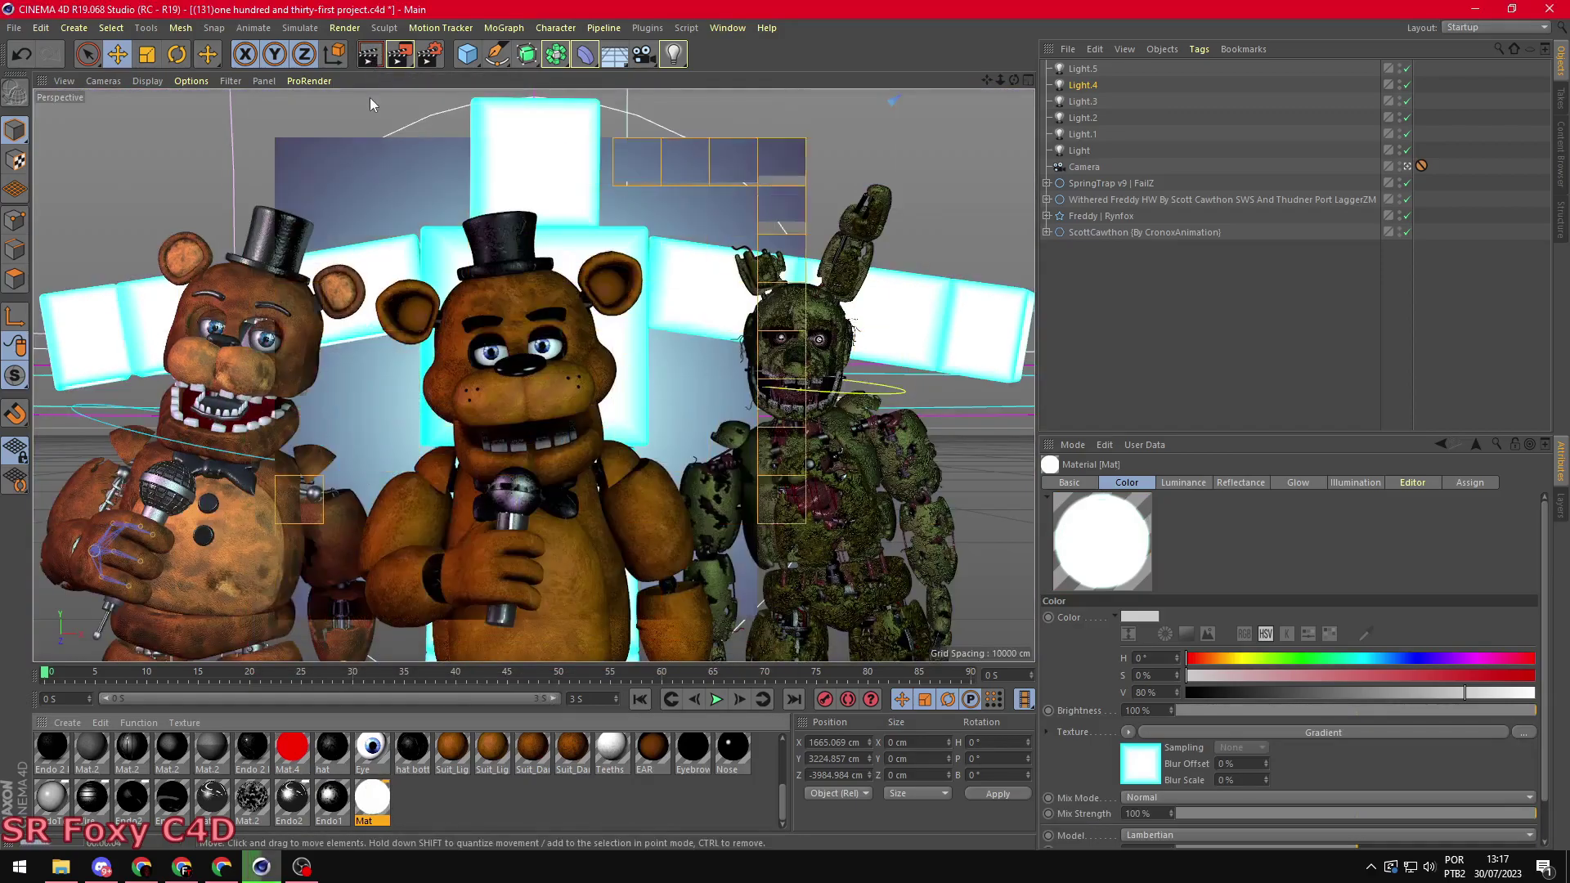
pyautogui.hotkey('ctrl', 'r')
# Step: Add Light.6 with a shifted pale cyan hue and render the camera view
pyautogui.click(673, 55)
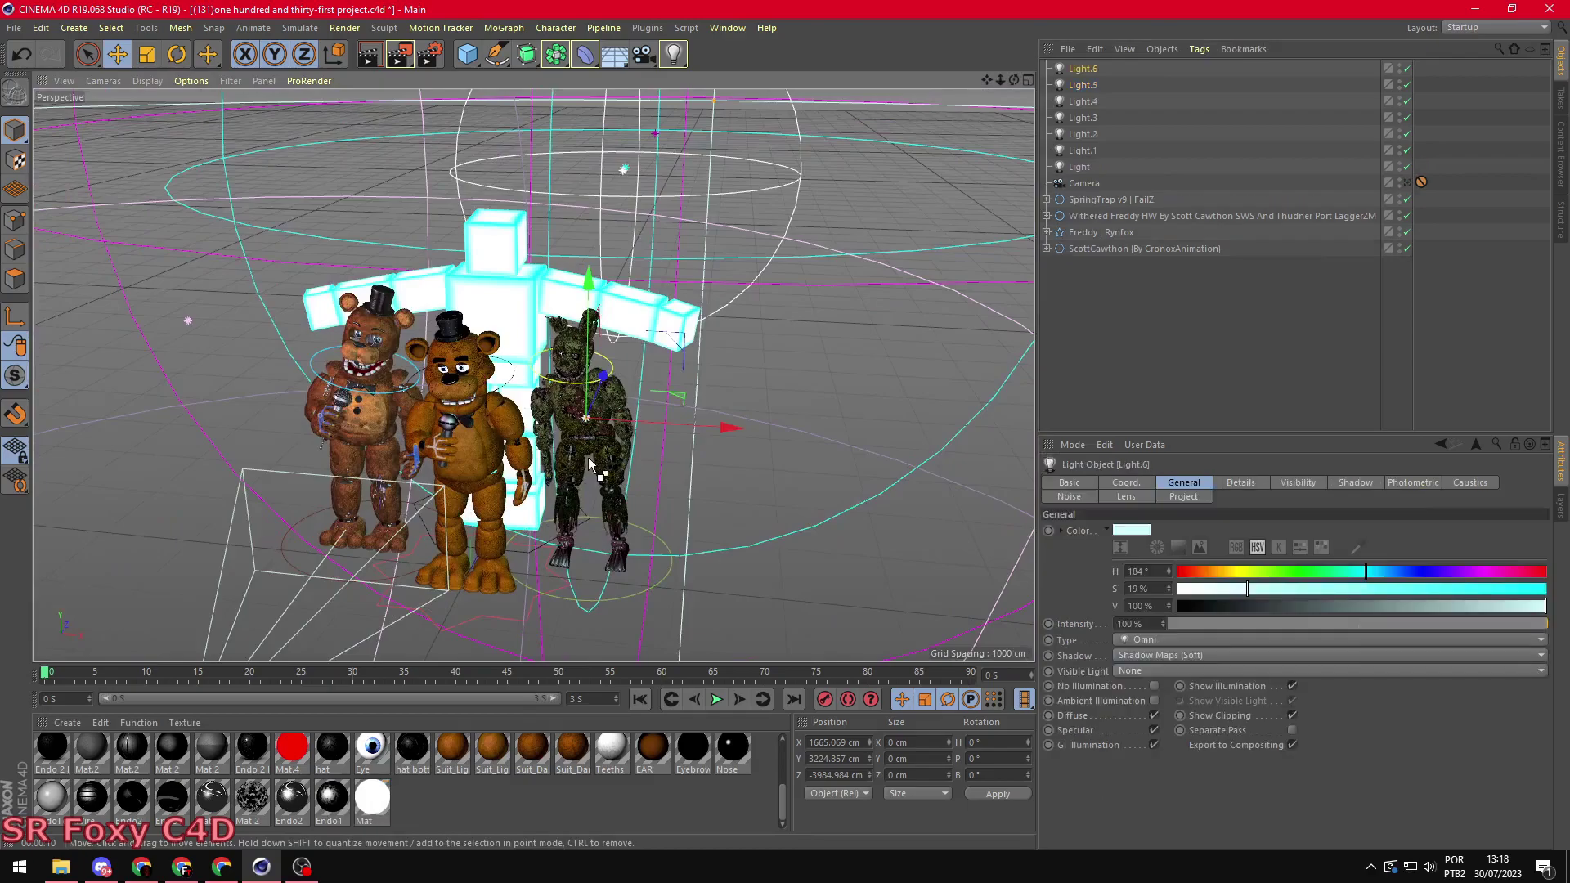
pyautogui.moveTo(552, 368)
pyautogui.keyDown('alt'); pyautogui.mouseDown()
pyautogui.moveTo(483, 335)
pyautogui.moveTo(737, 369)
pyautogui.mouseUp(); pyautogui.keyUp('alt')
pyautogui.moveTo(1368, 572); pyautogui.dragTo(1317, 572)
pyautogui.click(368, 55)
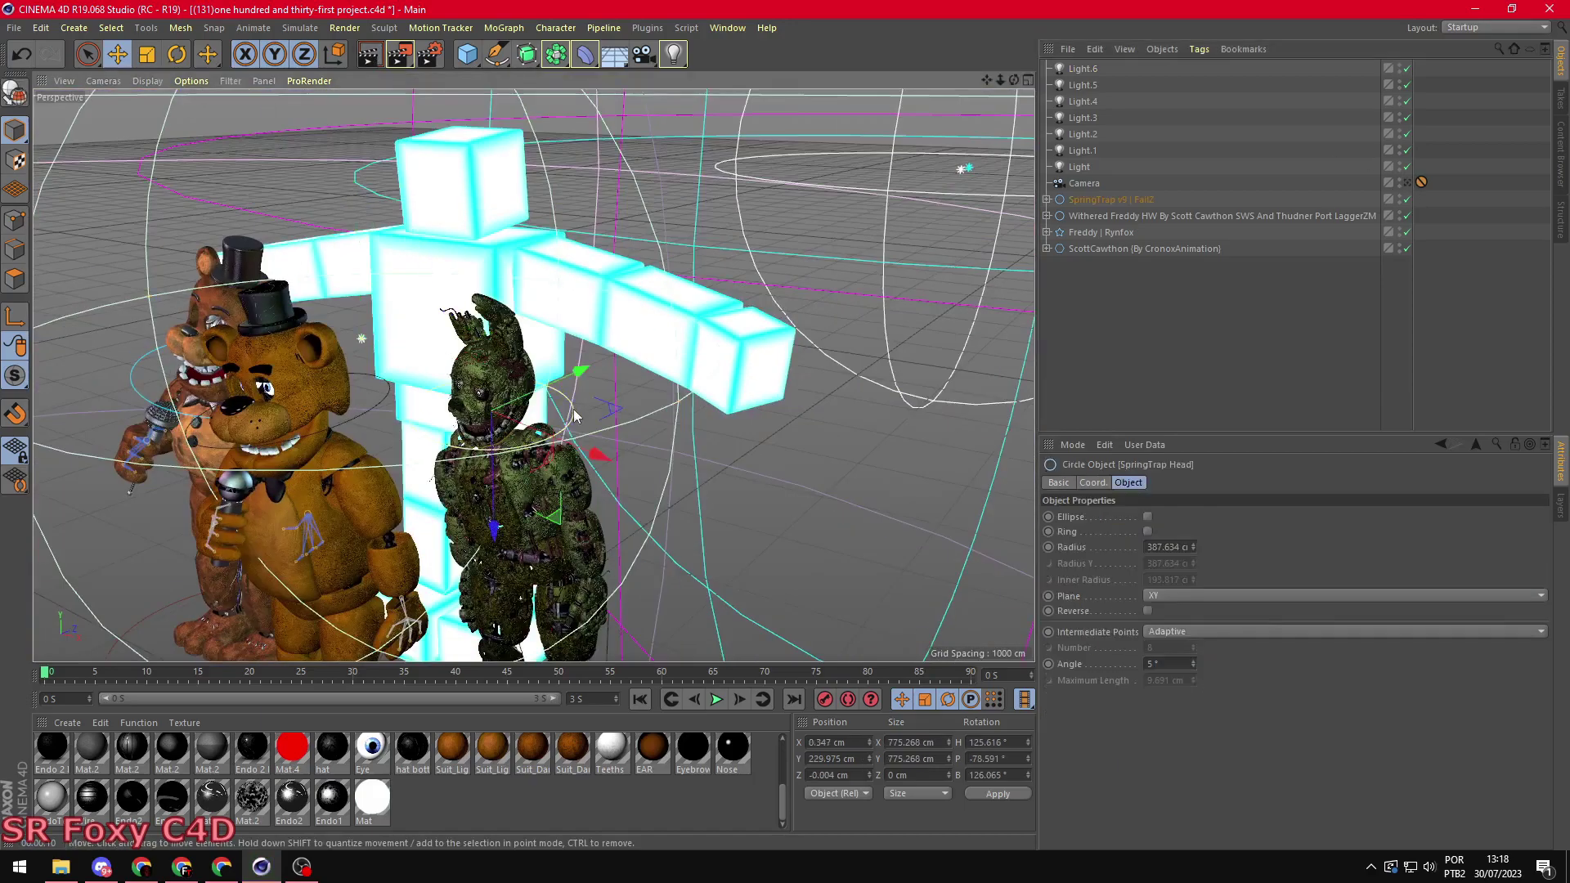
# Step: Rotate Springtrap's jaw open, re-render, review Light.5 and Light.4, and select the scene camera
pyautogui.click(783, 404)
pyautogui.press('r')
pyautogui.click(1188, 396)
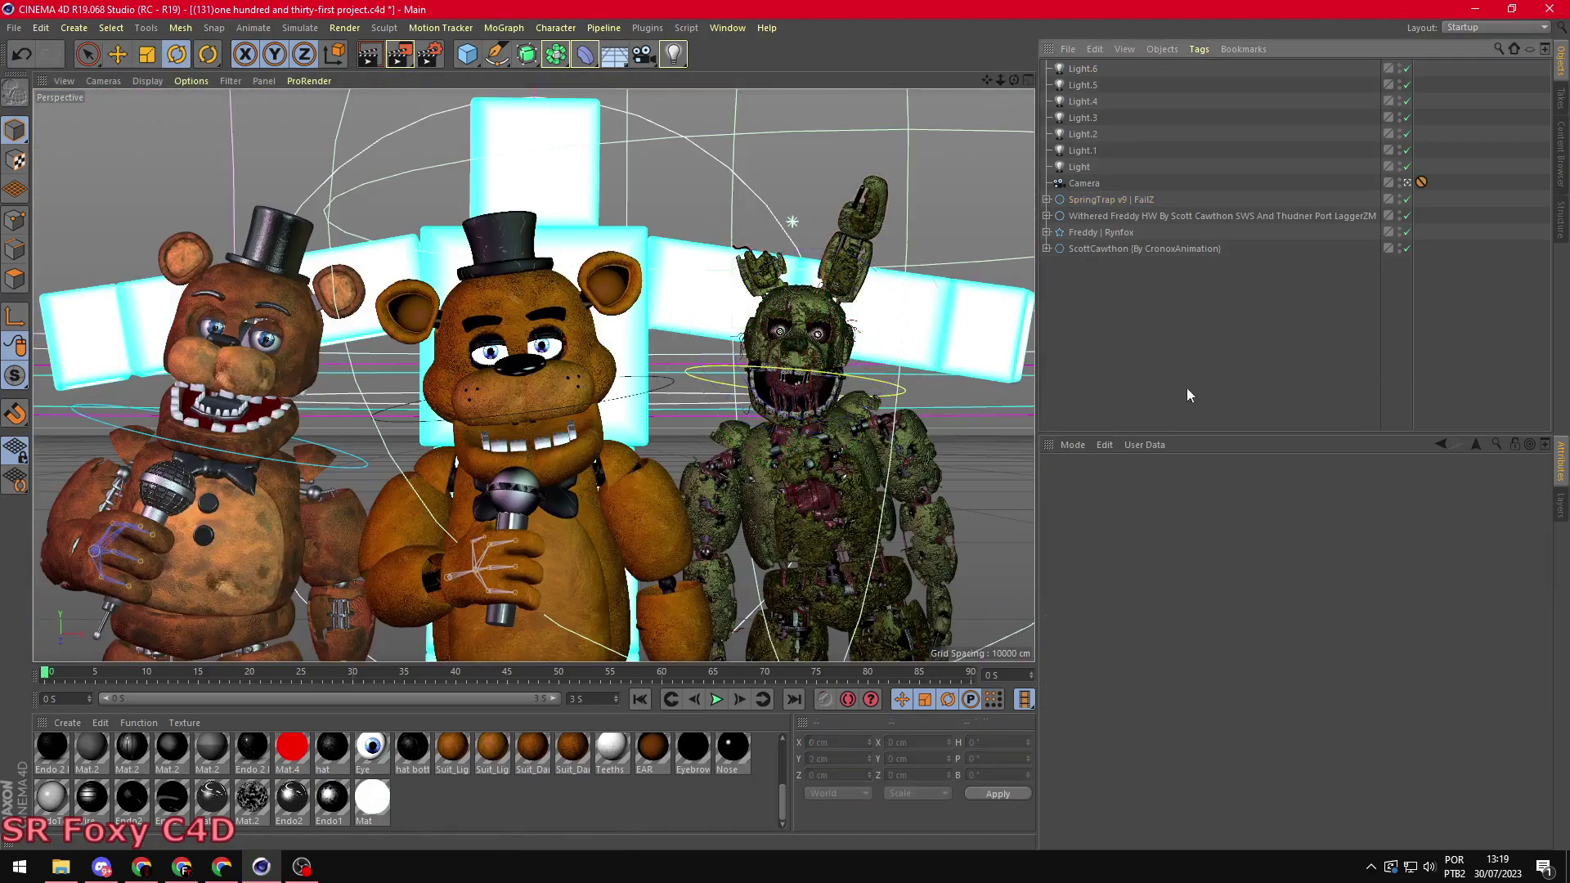
pyautogui.click(368, 55)
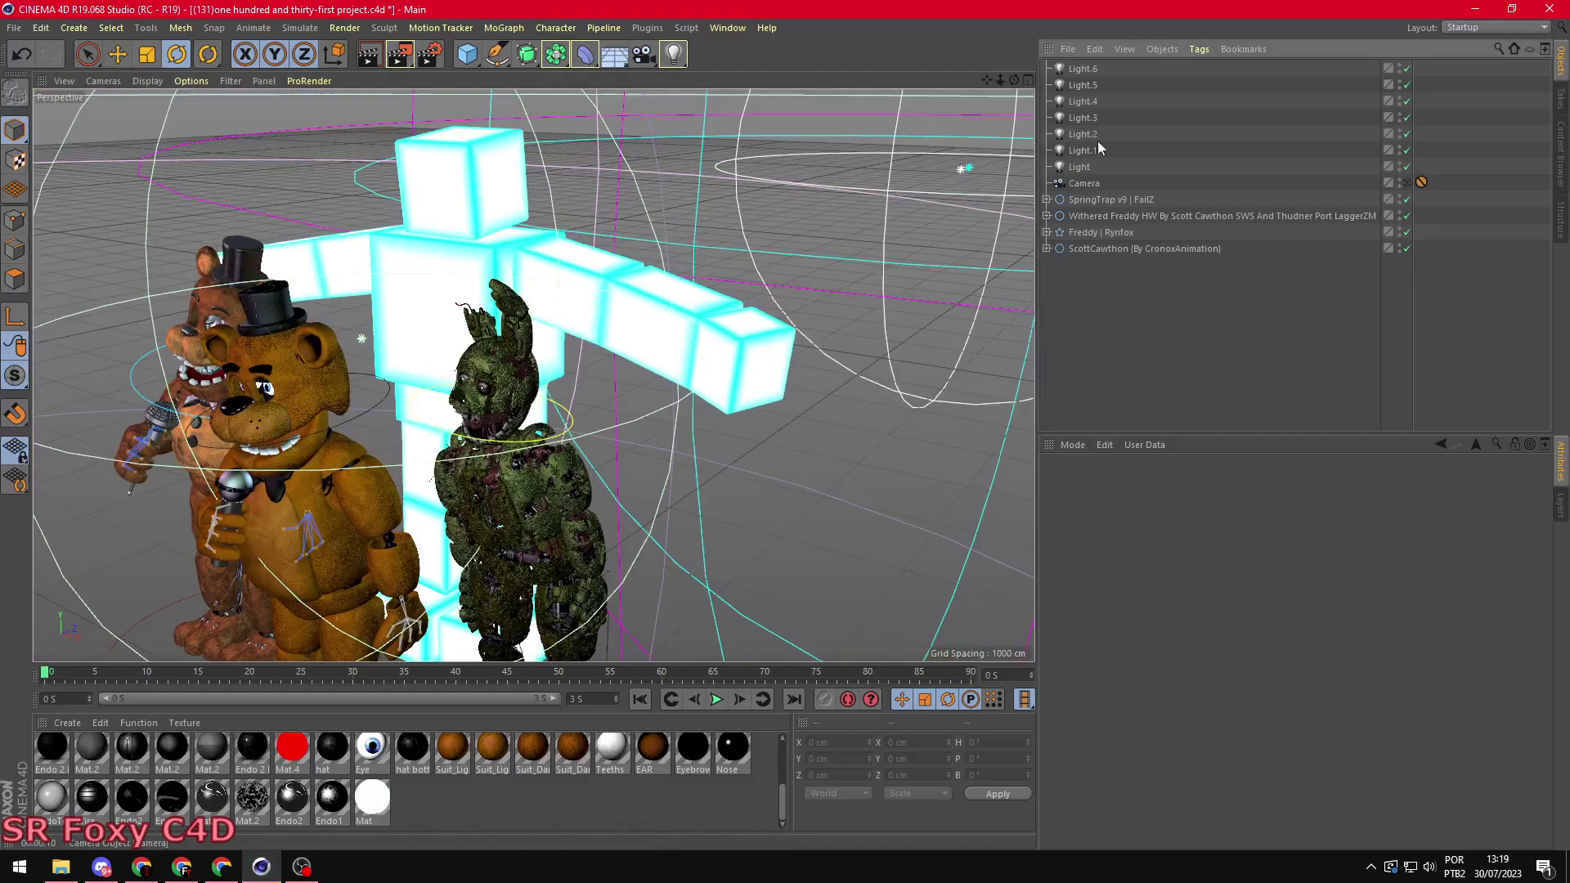
pyautogui.click(1082, 85)
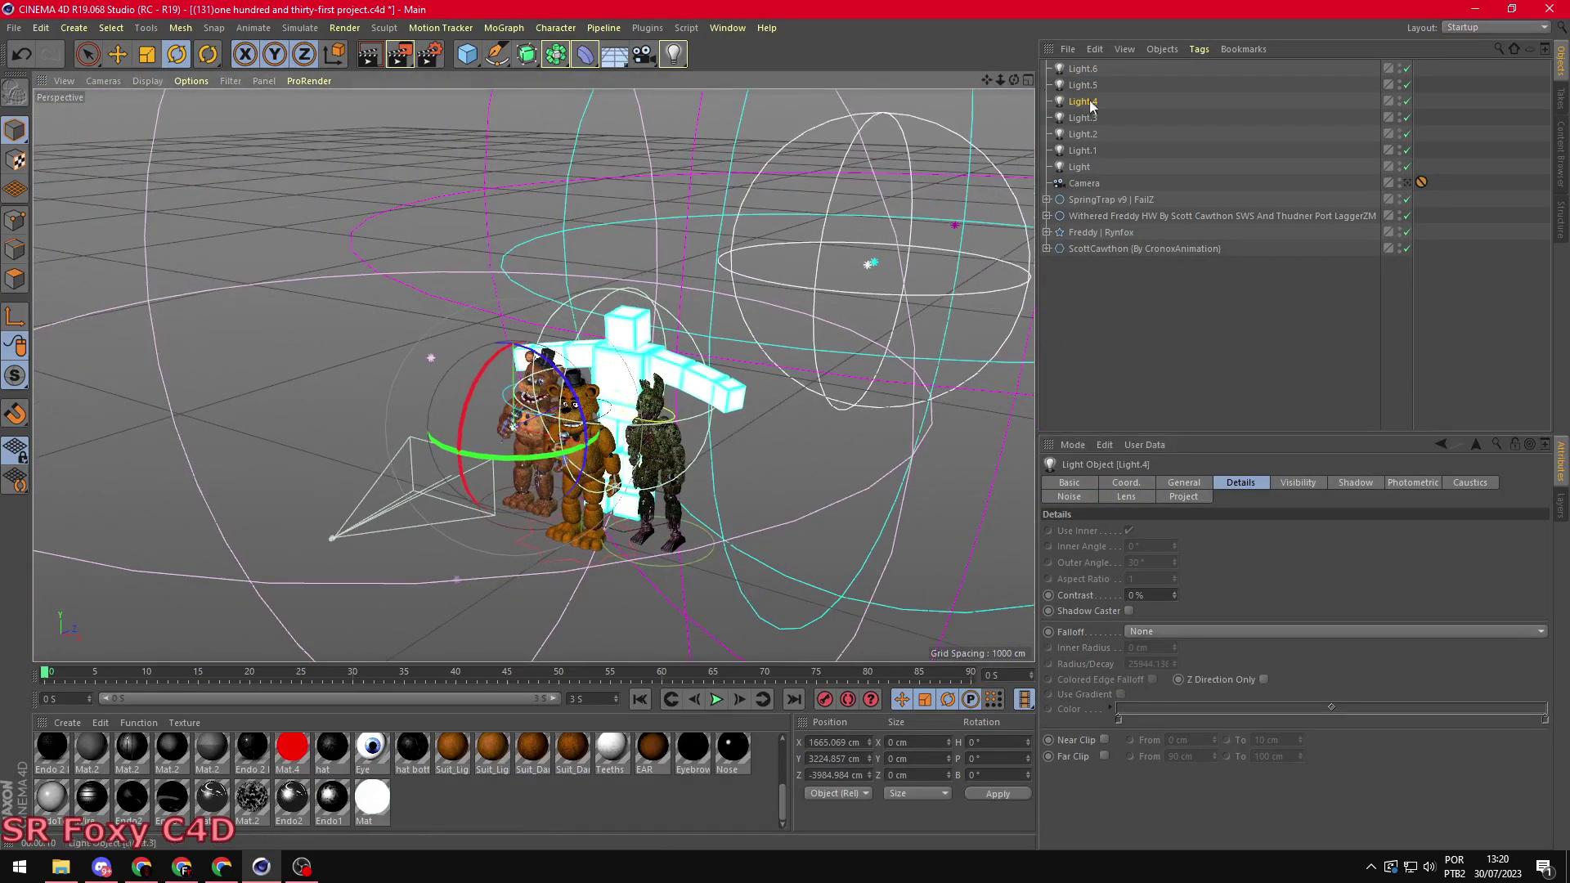
pyautogui.click(1082, 100)
pyautogui.hotkey('ctrl', 'r')
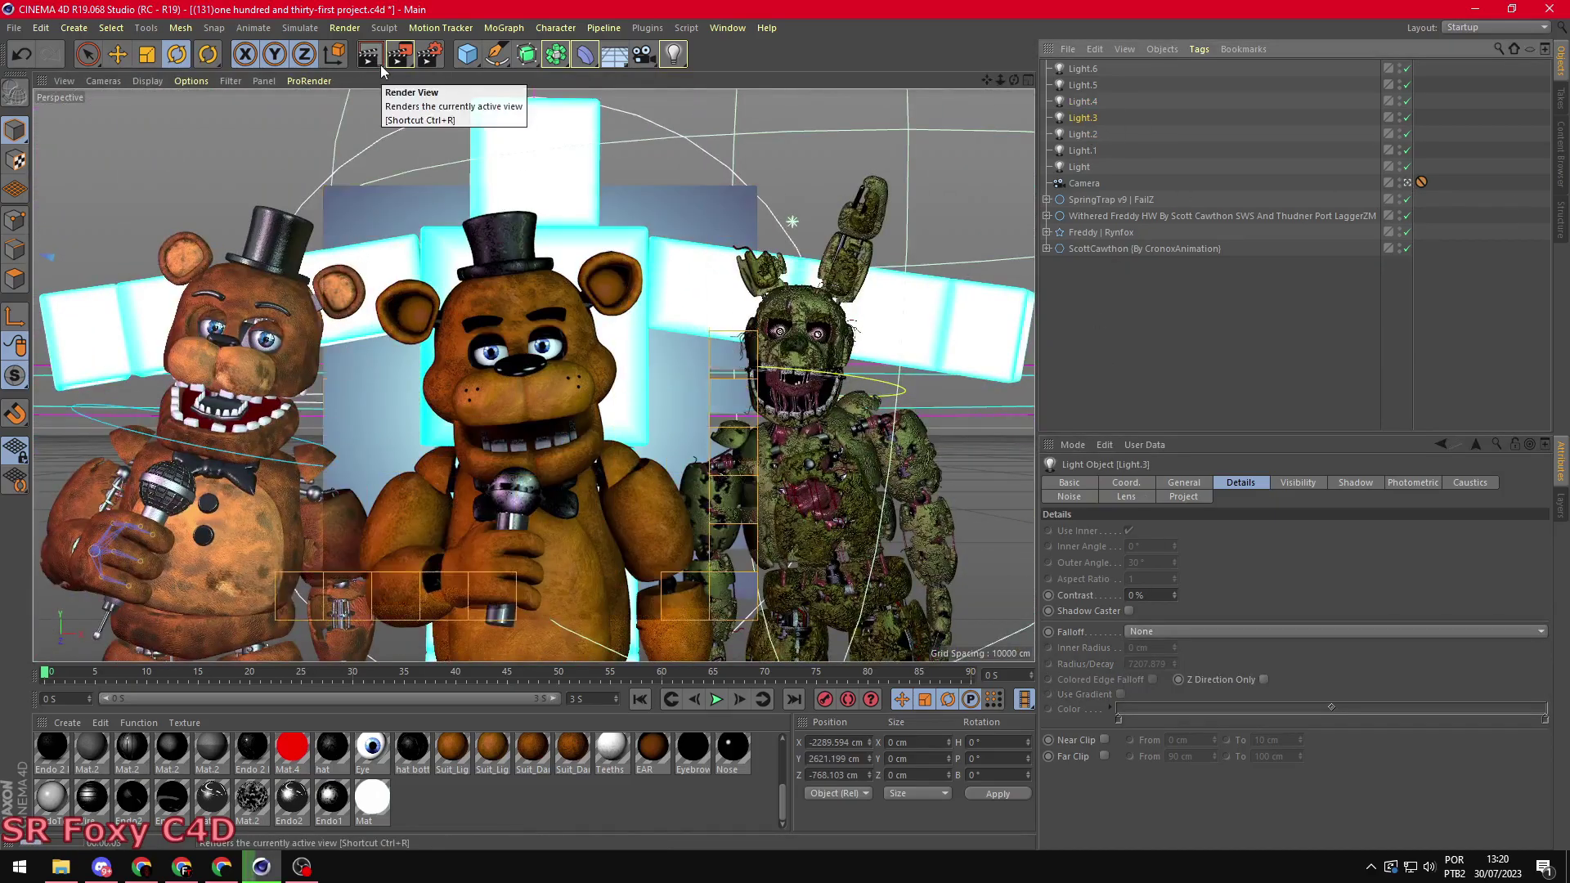
pyautogui.click(1111, 199)
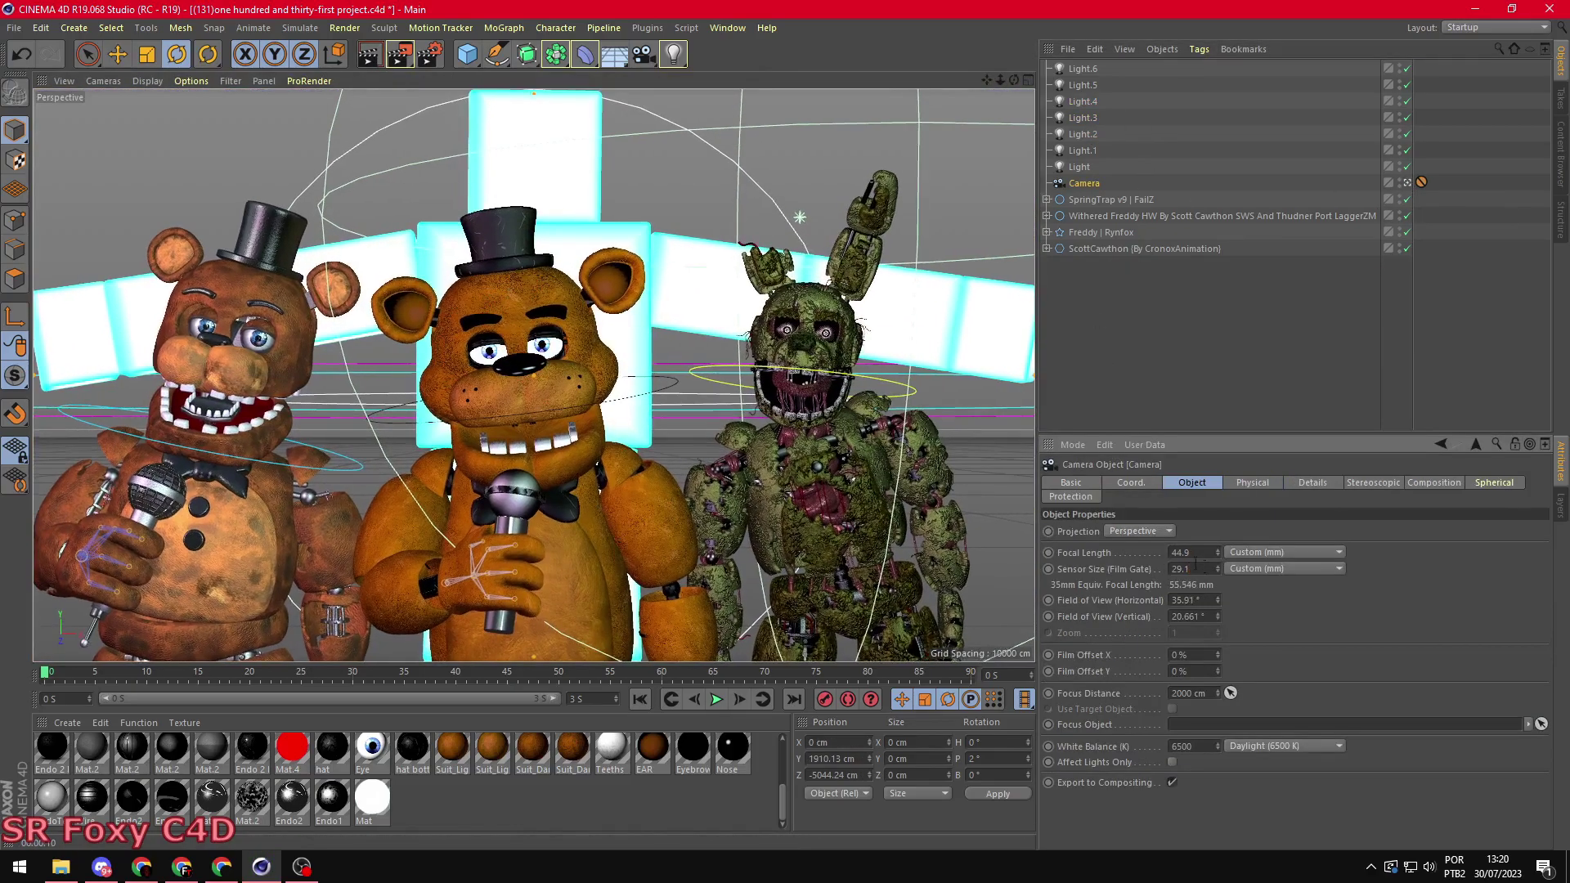
# Step: Return to a single perspective view and render the final scene to the Picture Viewer (Shift+R)
pyautogui.press('e')
pyautogui.middleClick(800, 234)
pyautogui.press('F1')
pyautogui.hotkey('shift', 'r')
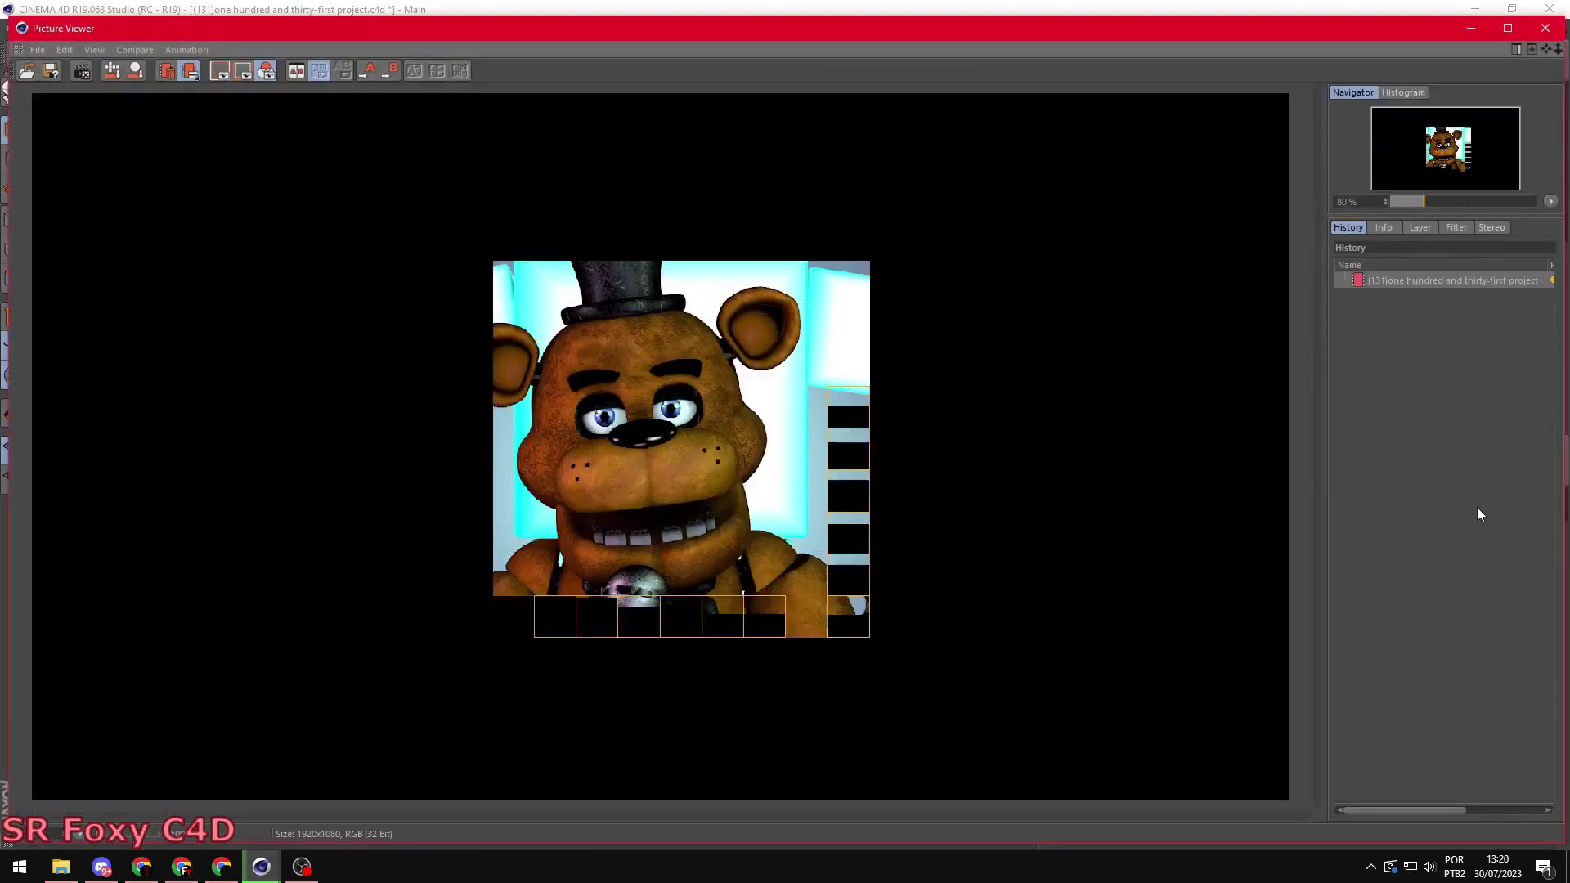